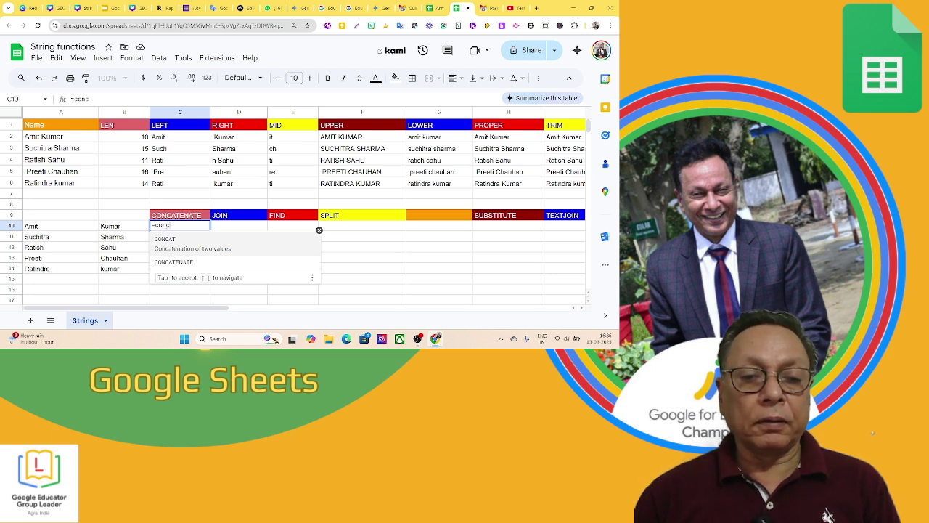
- Enter =CONCATENATE(A10,"*",B10) in cell C10 and fill the formula down through C14
key("Escape")
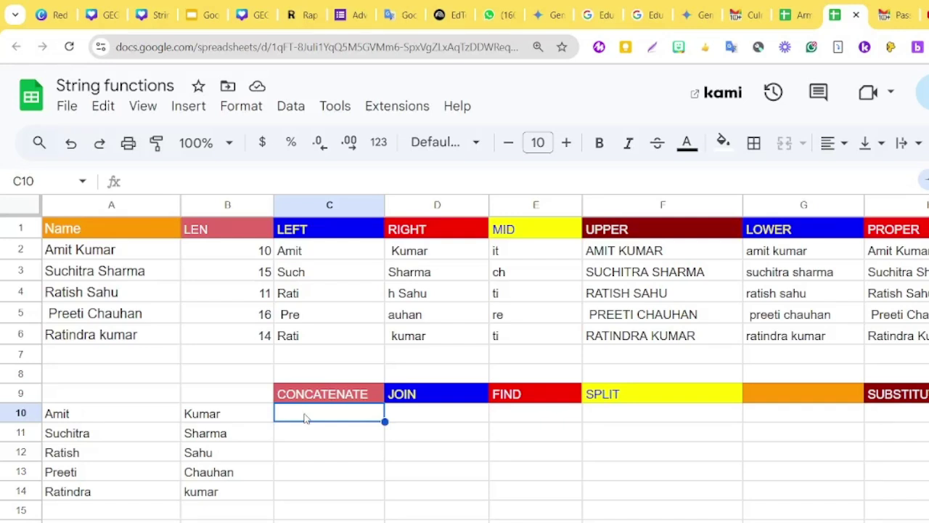
type("=conca")
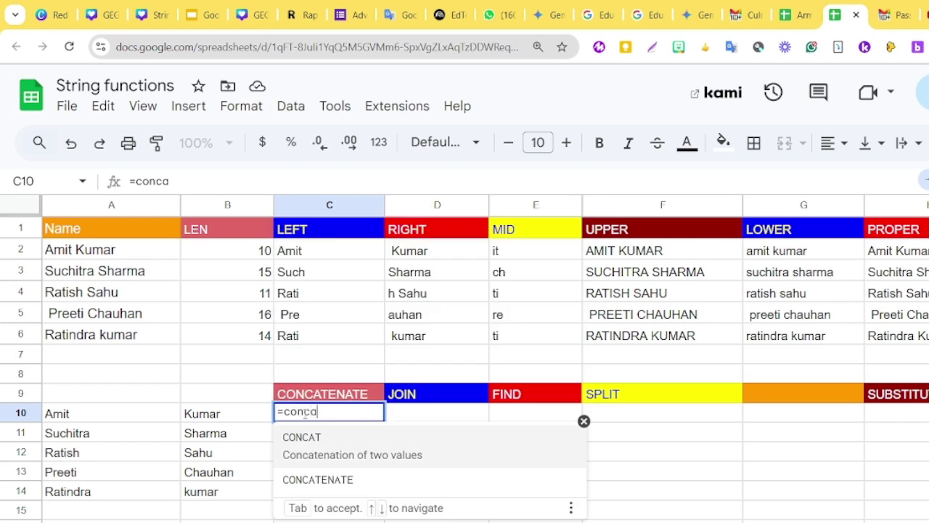
type("te")
key("Tab")
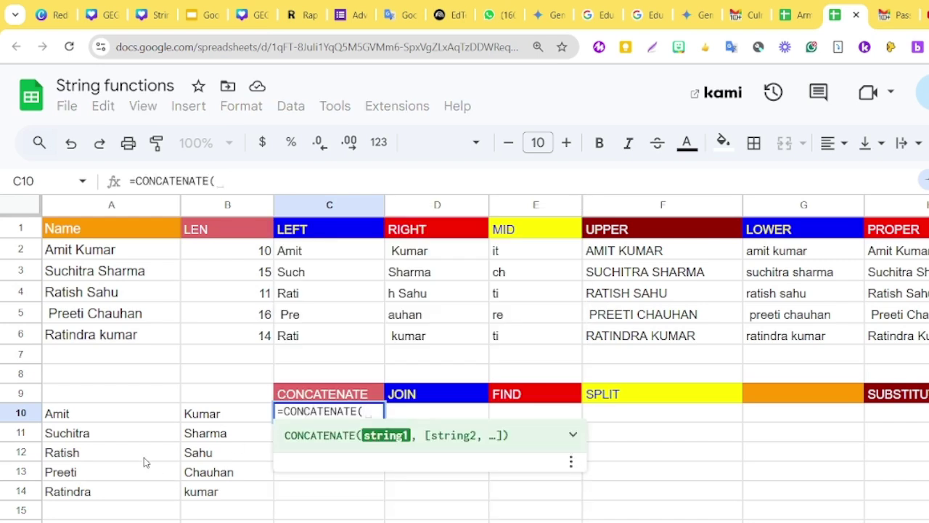
left_click(120, 419)
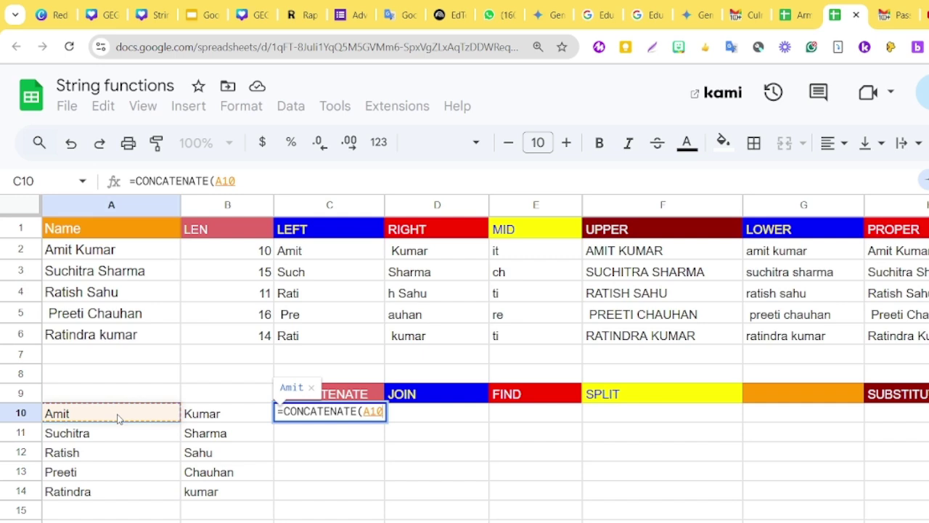
type(",\"")
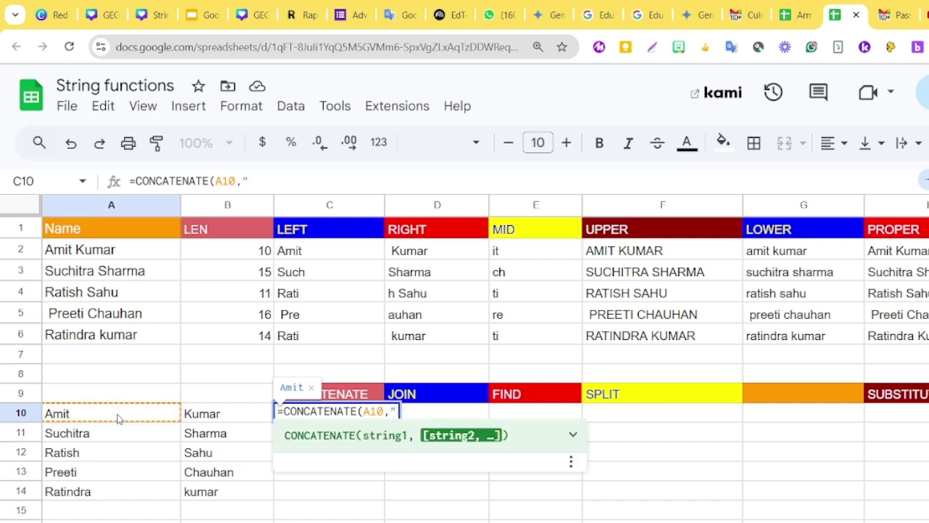
type("*\"")
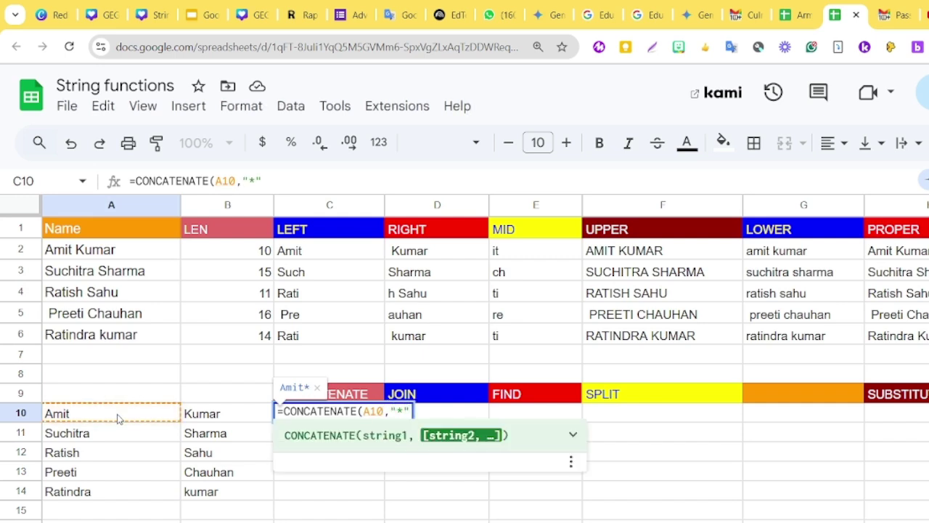
type(",")
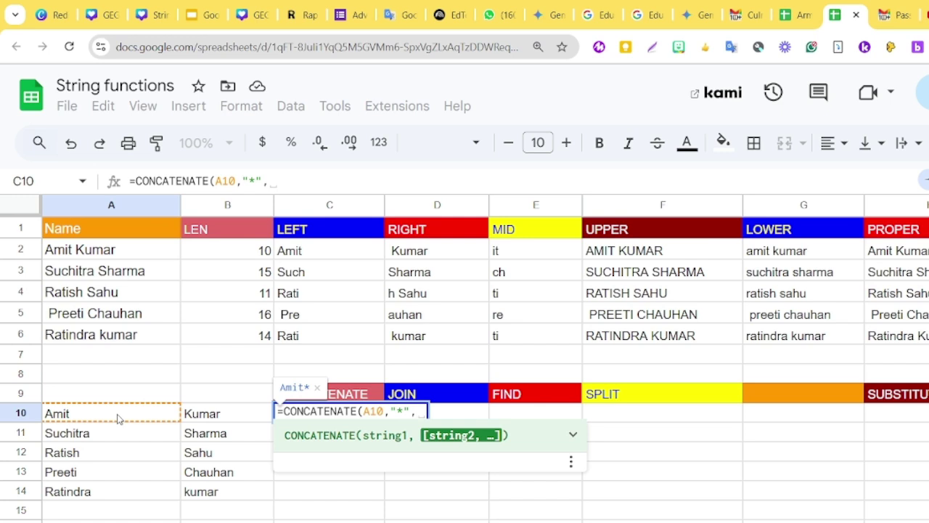
left_click(212, 421)
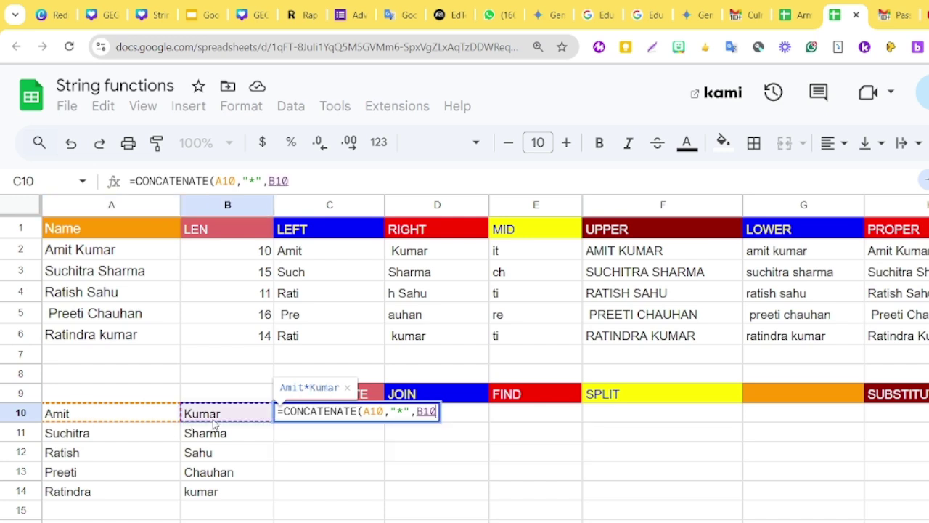
type(")")
key("Return")
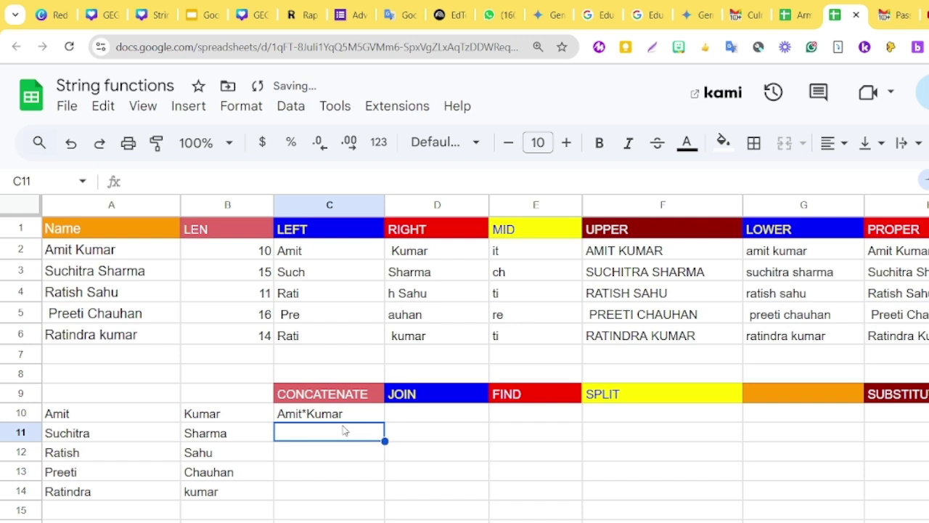
left_click(358, 419)
left_click_drag(384, 421, 388, 493)
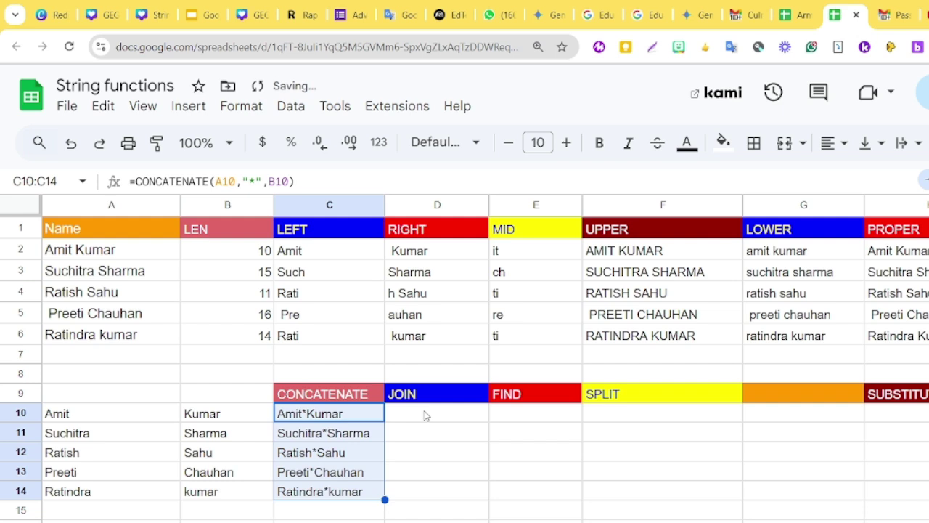
- Enter =JOIN("-",A10:B10) in cell D10 and fill the formula down through D14
left_click(426, 415)
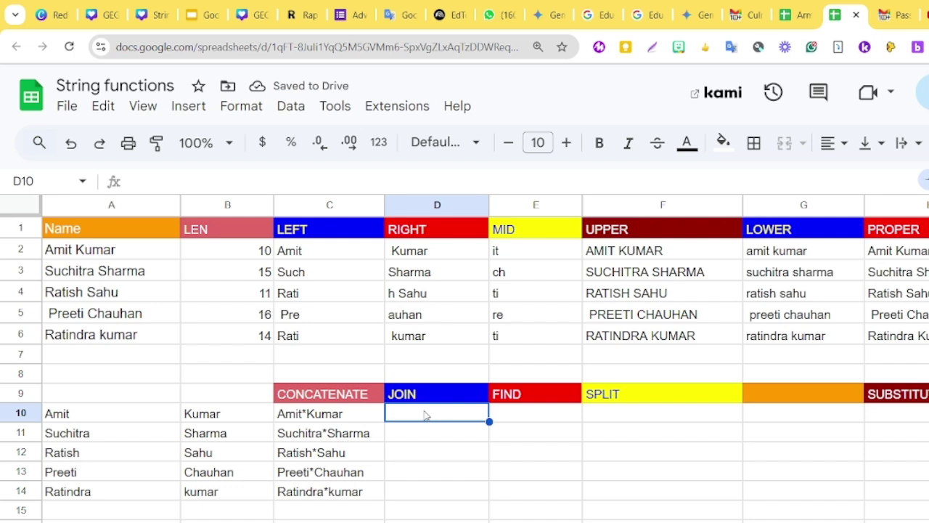
type("=joi")
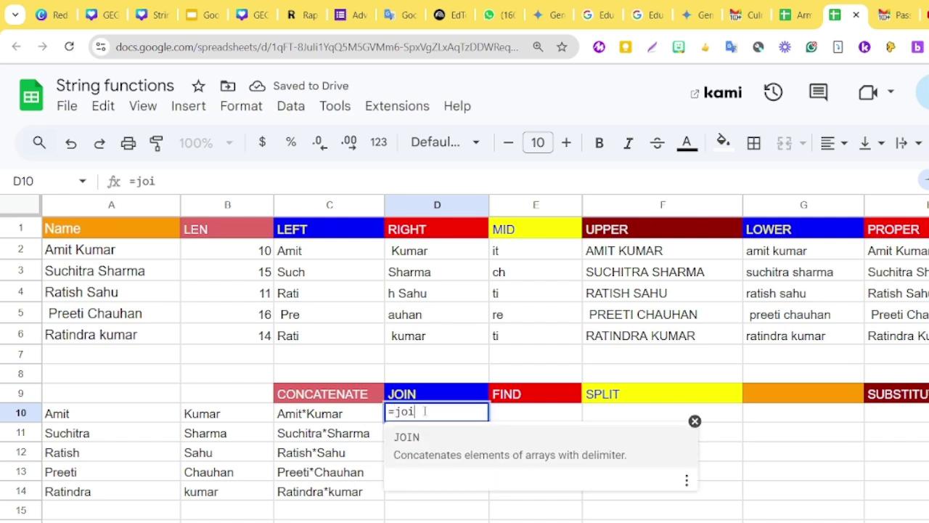
key("Tab")
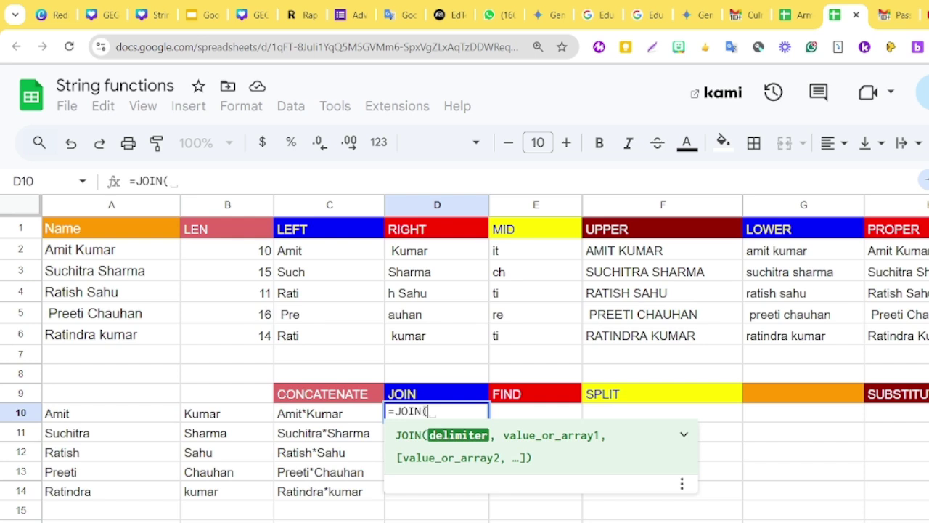
type("\"-")
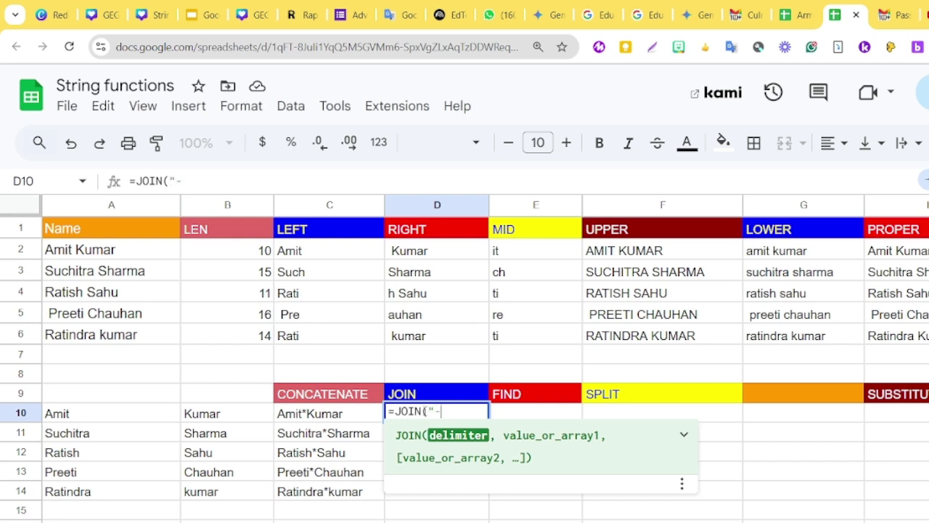
type("\",")
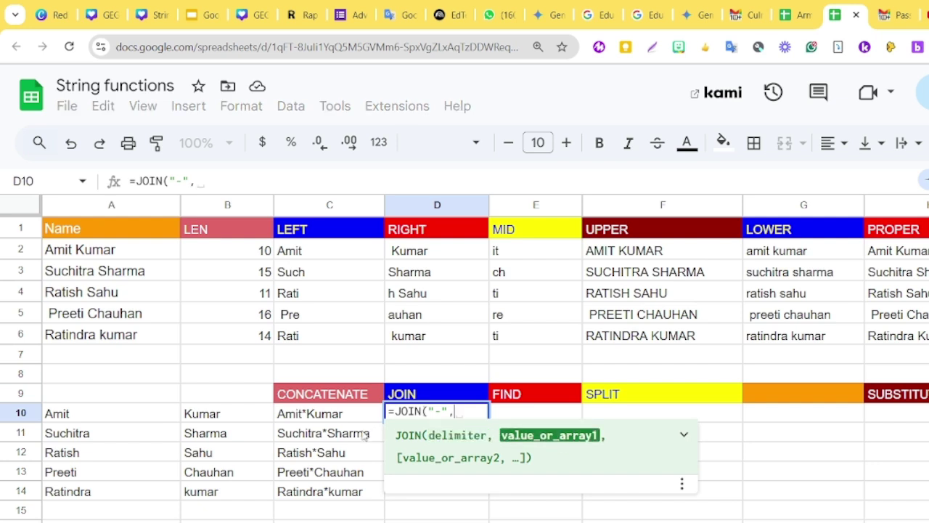
left_click(64, 419)
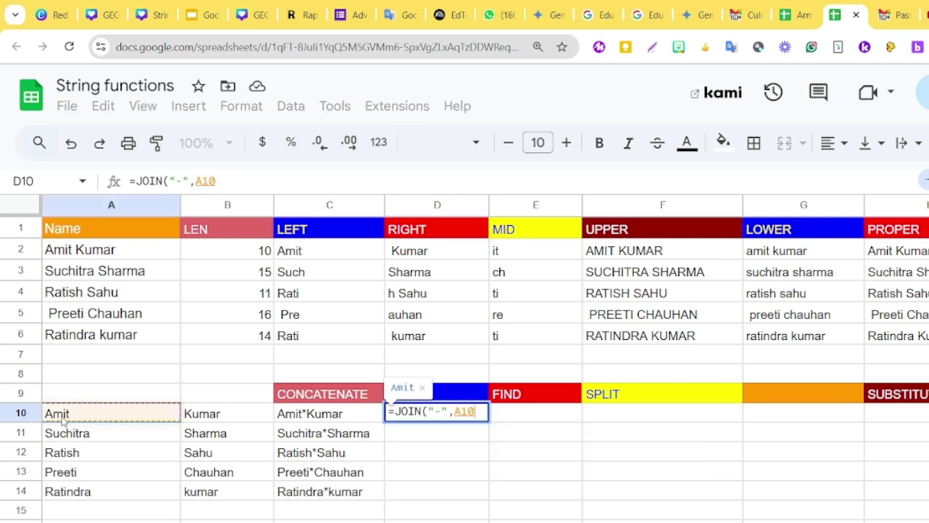
left_click_drag(64, 420, 228, 414)
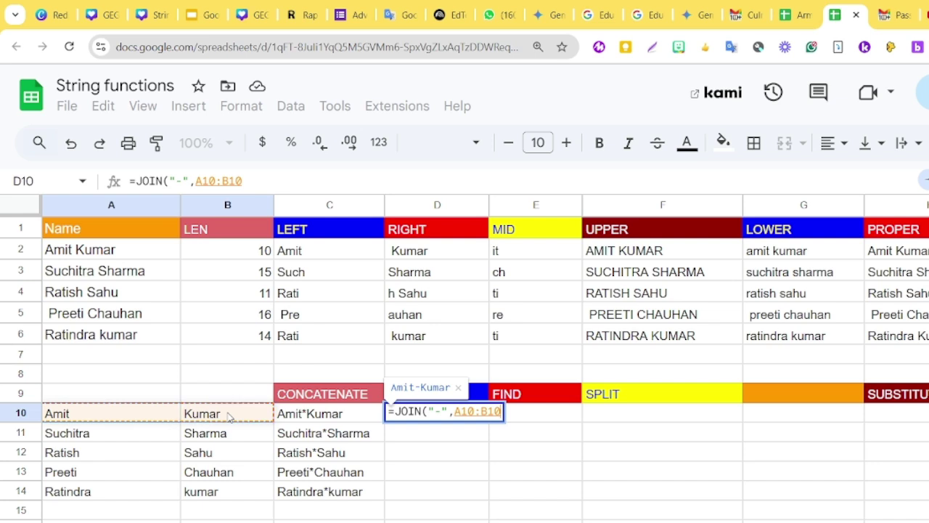
type(")")
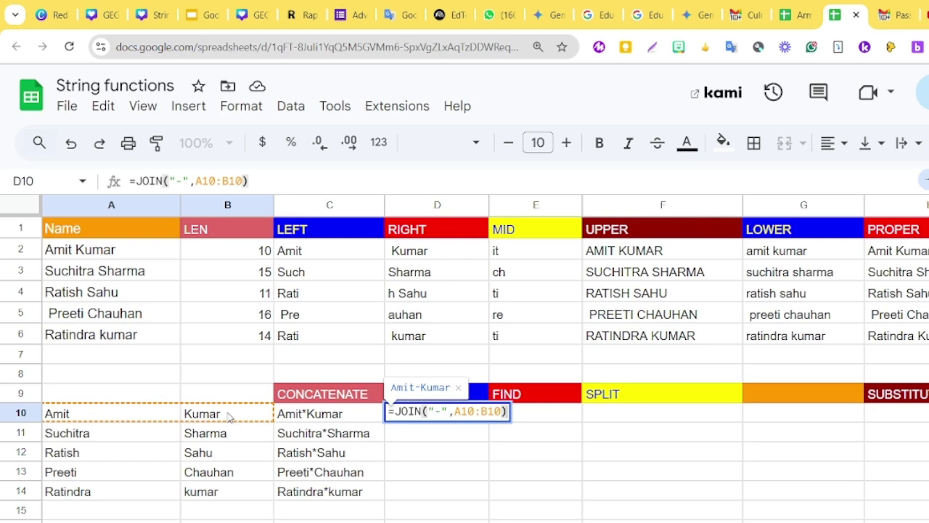
key("Return")
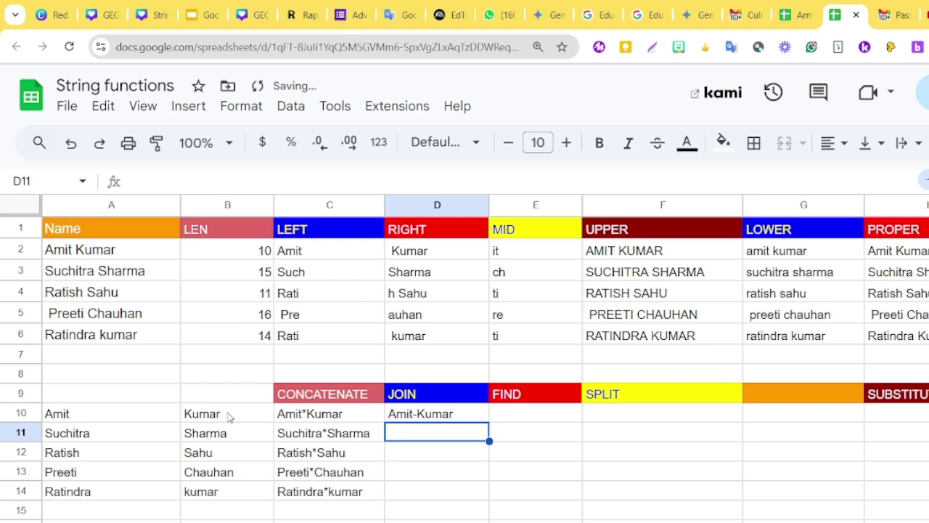
left_click(472, 417)
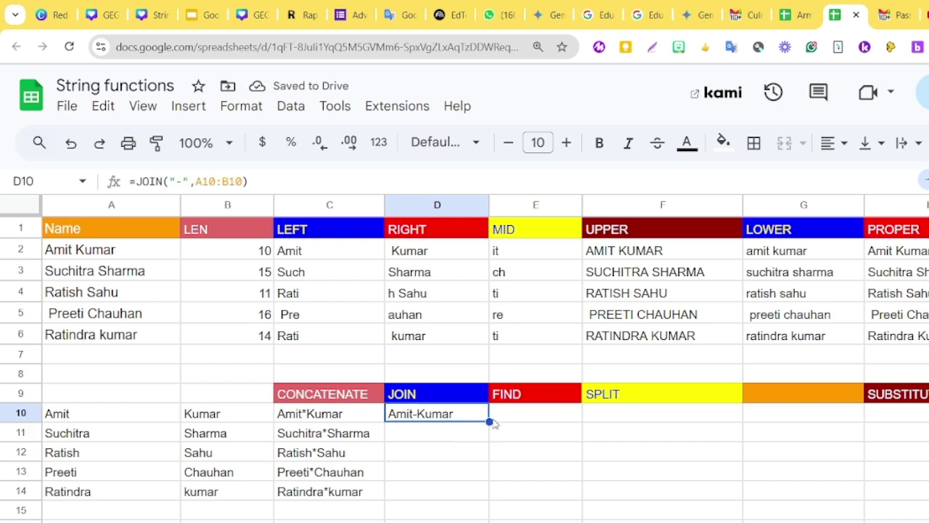
left_click_drag(490, 422, 492, 487)
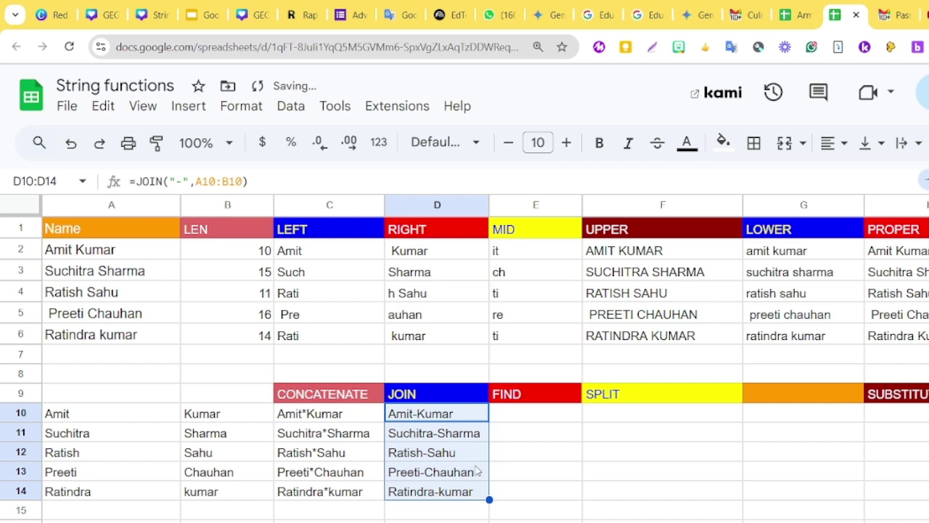
- Change the JOIN delimiter in D10 to a single space and refill the formula down through D14
double_click(439, 411)
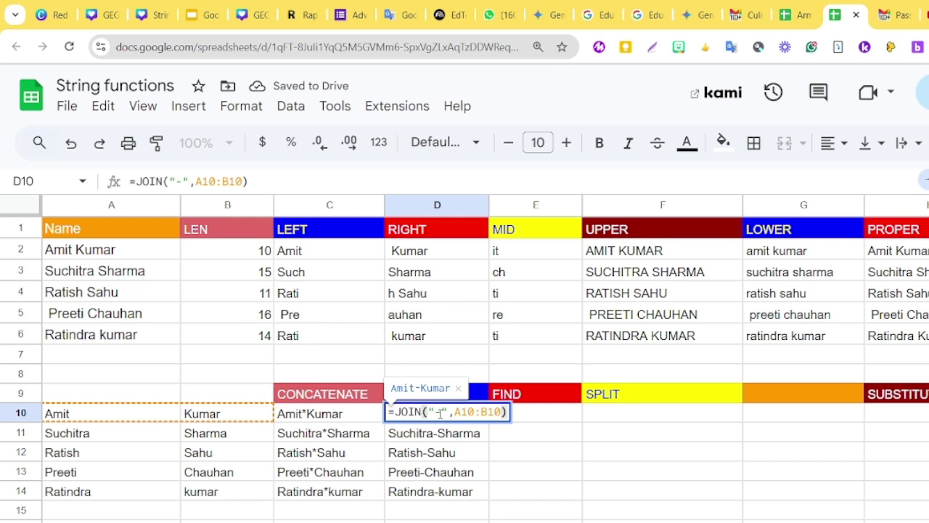
double_click(439, 413)
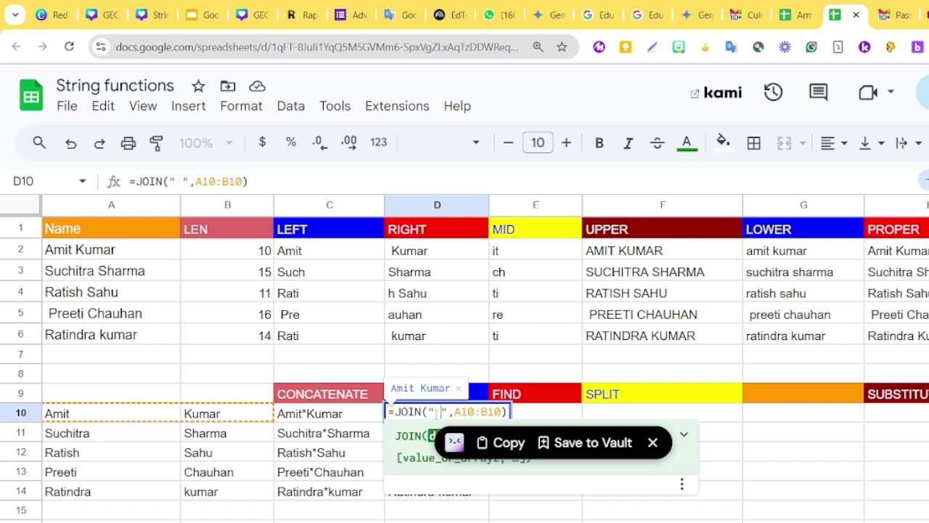
key("Return")
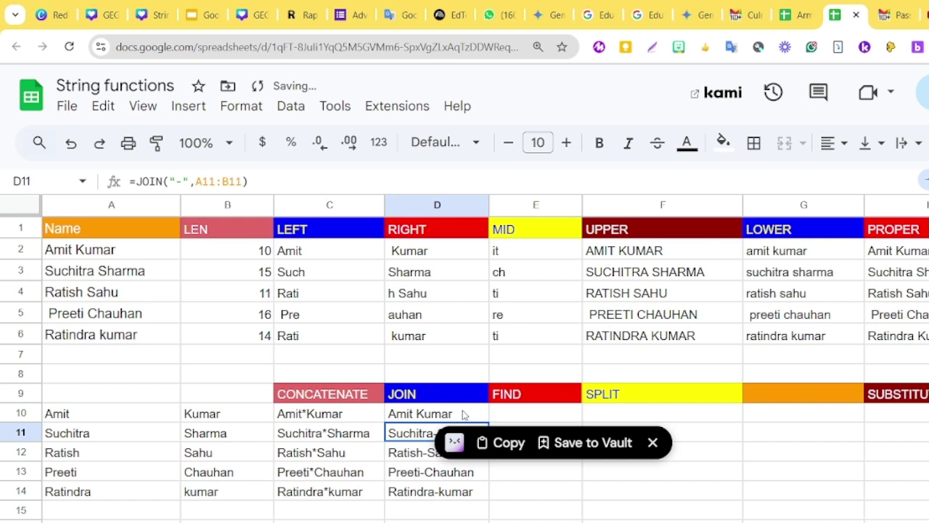
left_click(470, 416)
left_click_drag(494, 428, 480, 475)
left_click(472, 417)
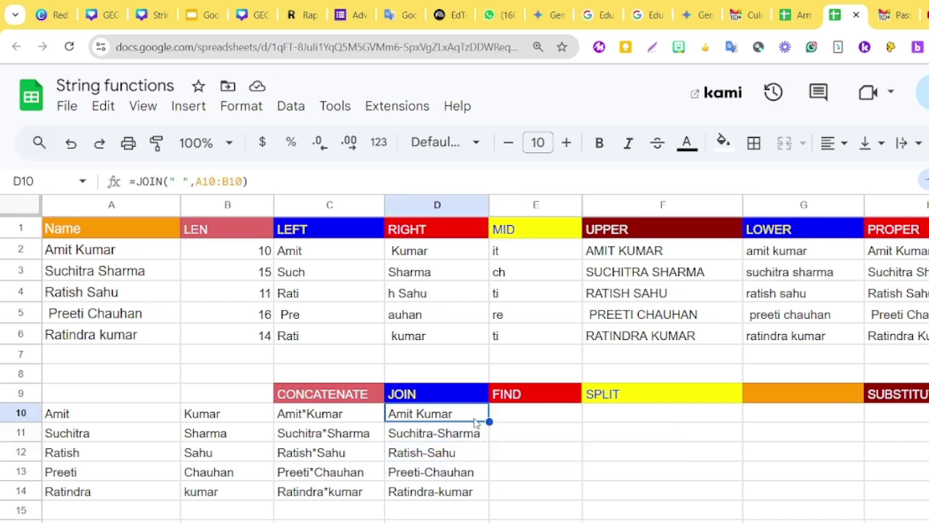
left_click_drag(489, 421, 485, 495)
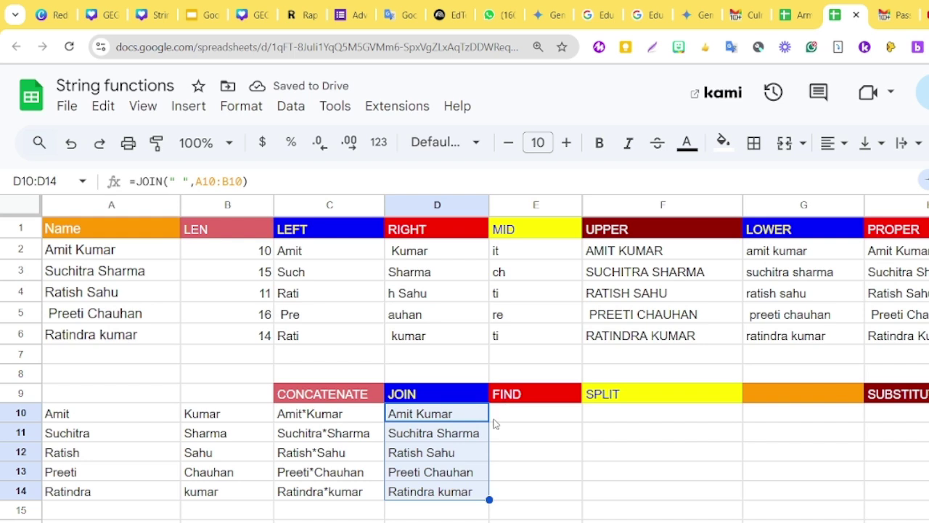
- Enter =FIND("t",A10) in cell E10 and fill the formula down through E14
left_click(500, 420)
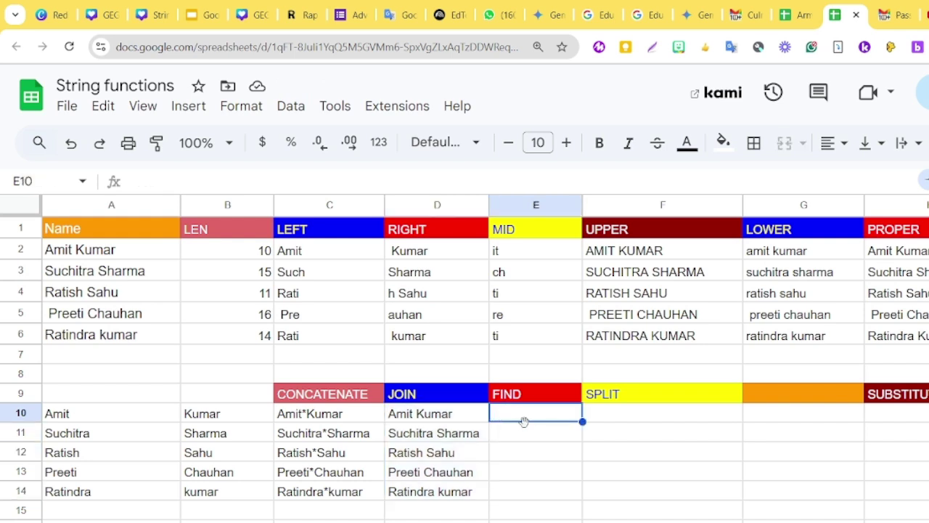
type("=find")
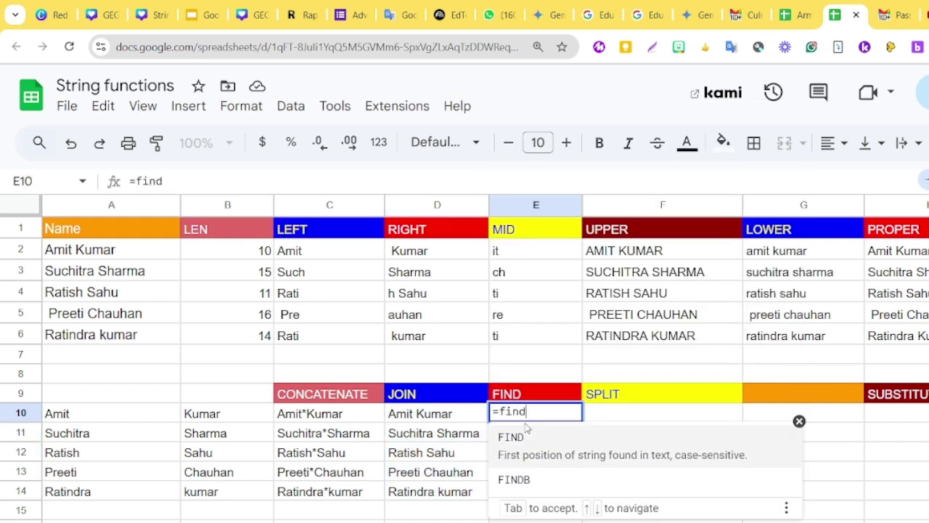
key("Tab")
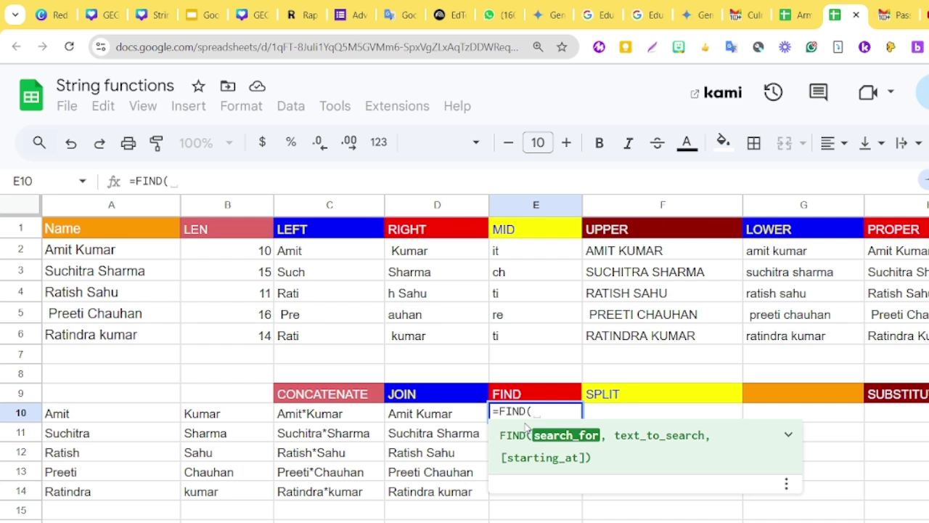
type("\"")
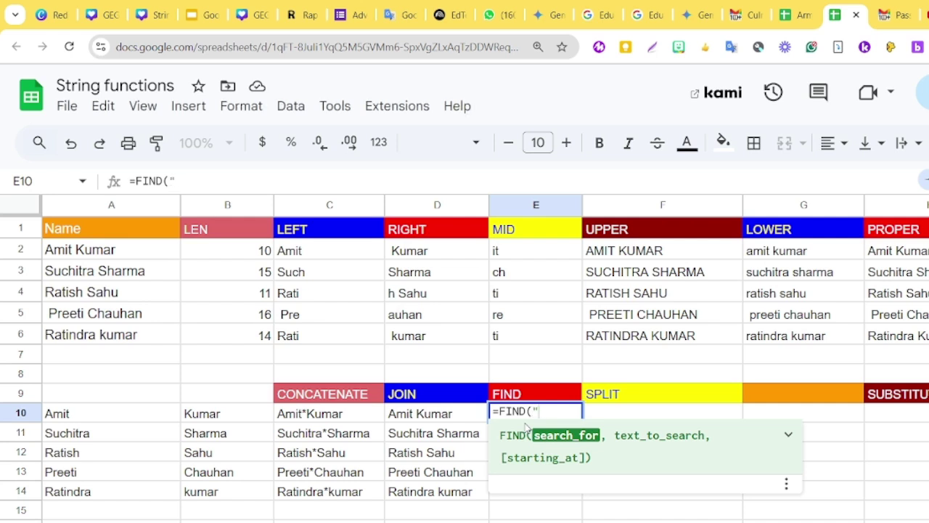
type("t\",")
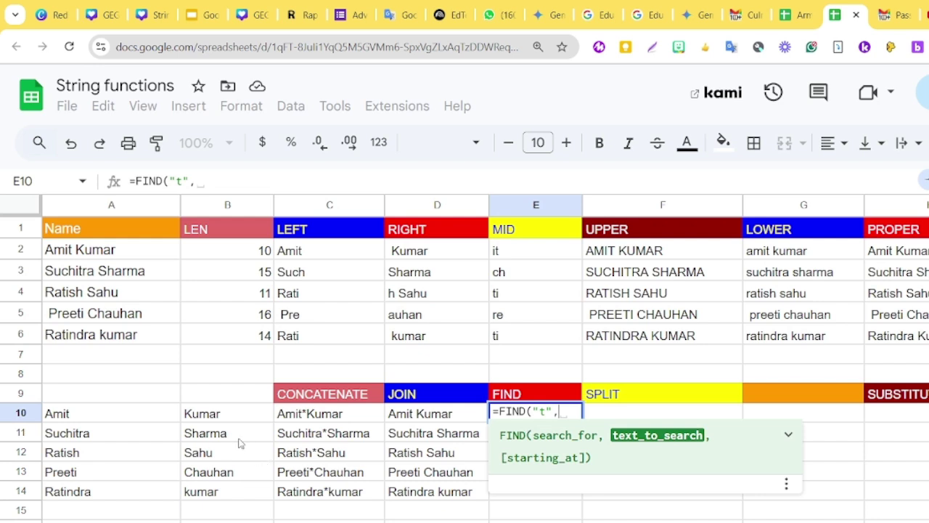
left_click(77, 422)
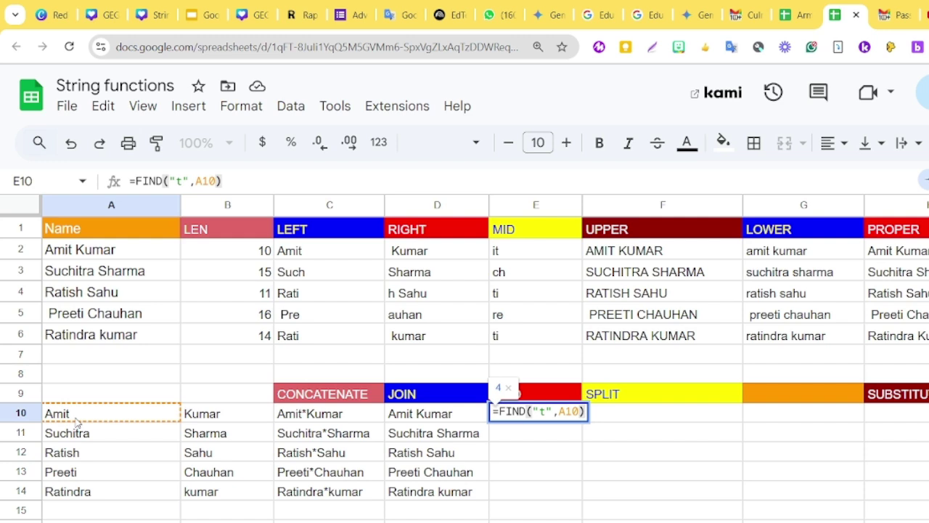
key("Return")
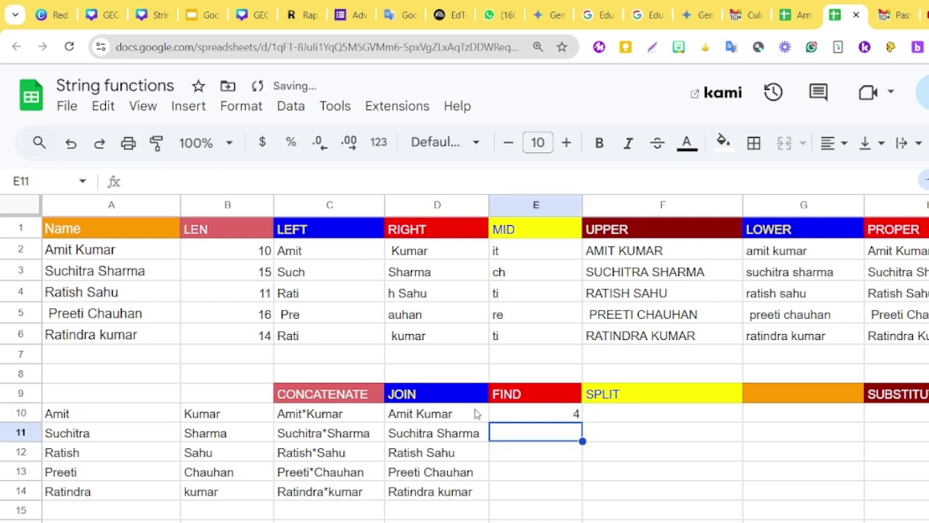
left_click(572, 414)
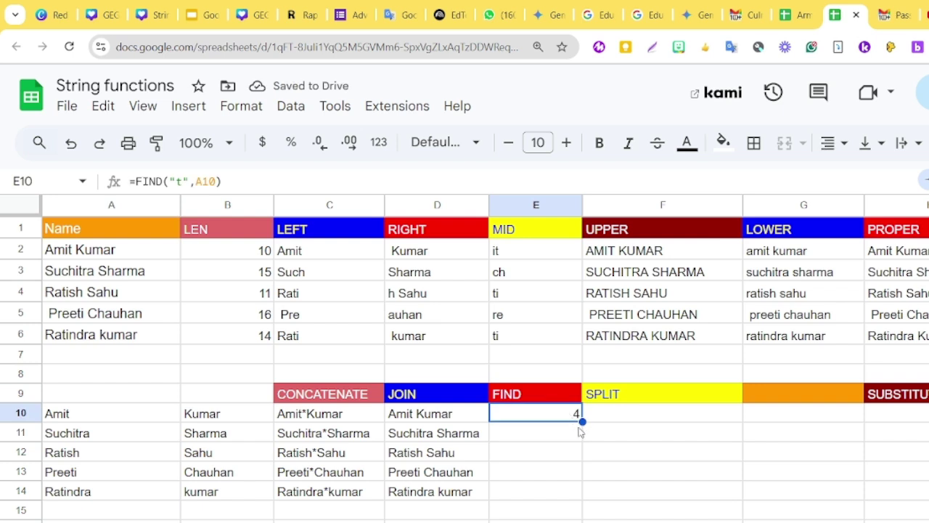
left_click_drag(582, 420, 574, 492)
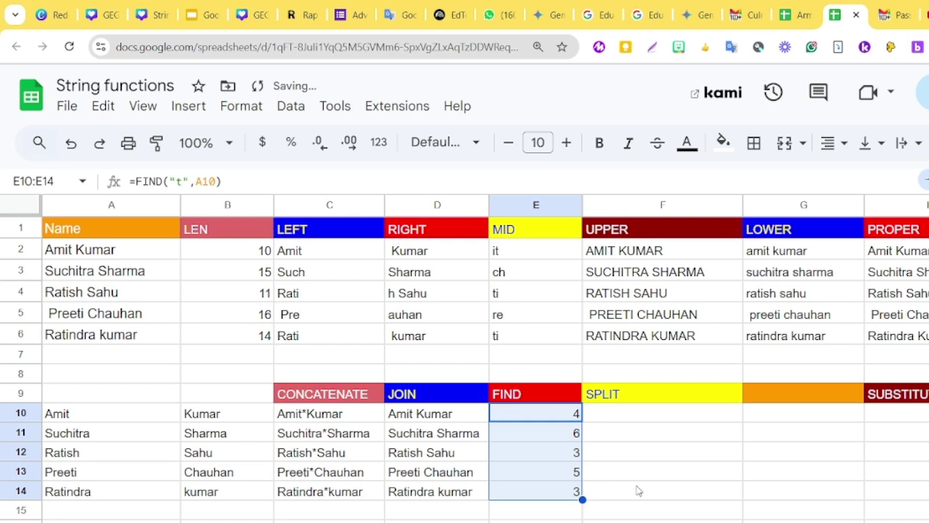
- Enter =SPLIT(C10,"*") in cell F10 and fill the formula down through F14
left_click(602, 413)
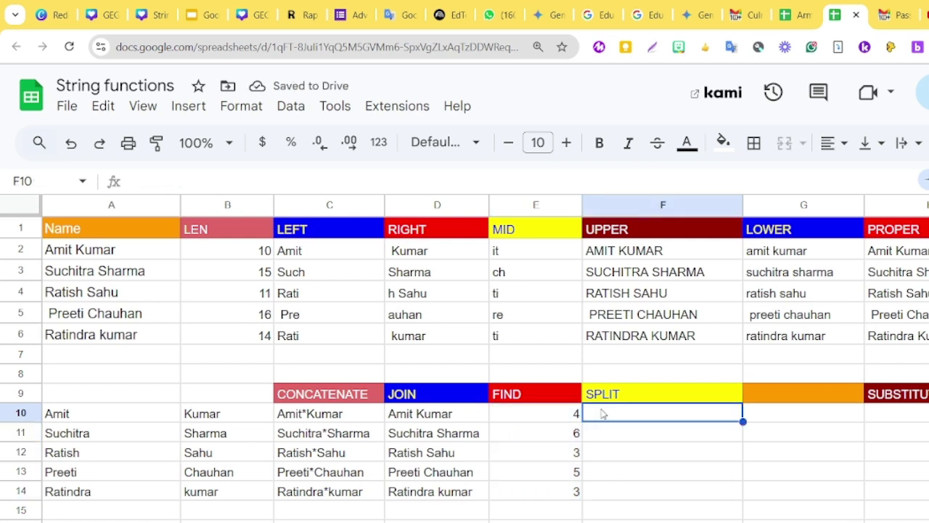
type("=spl")
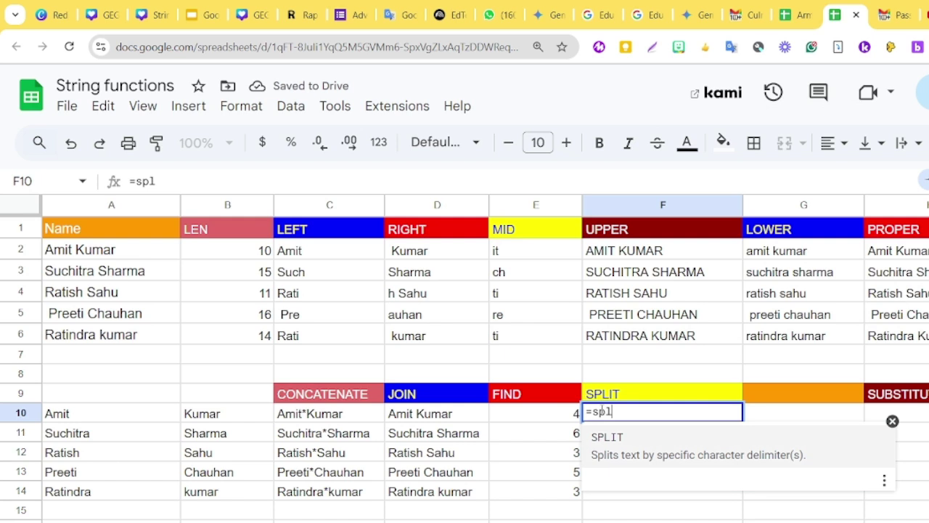
key("Tab")
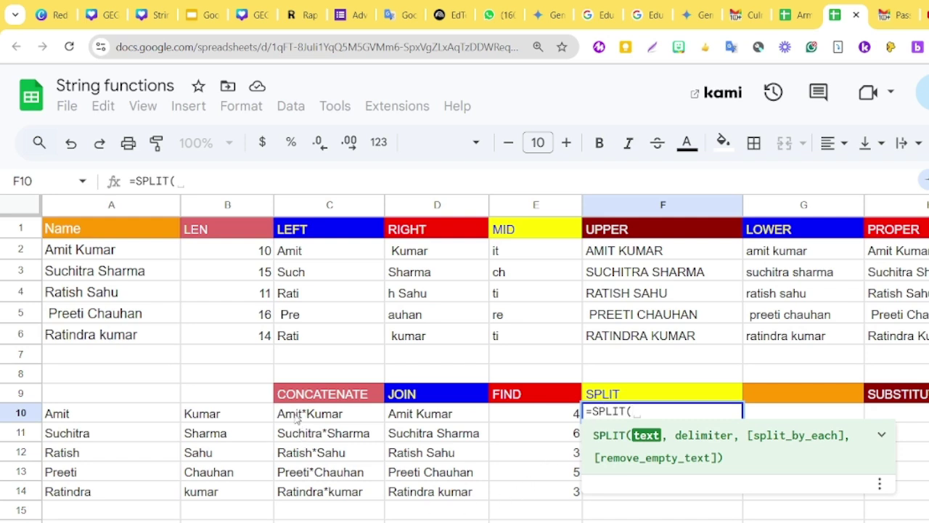
left_click(296, 419)
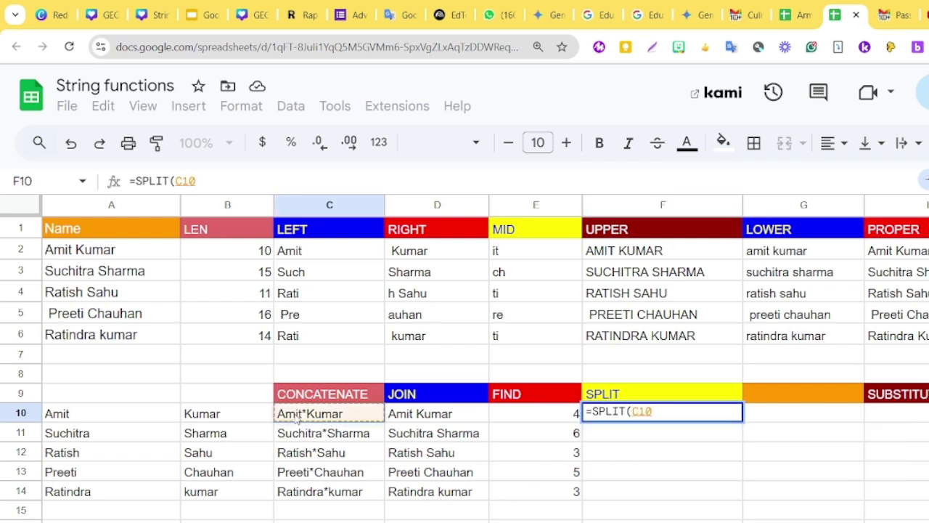
type(",\"")
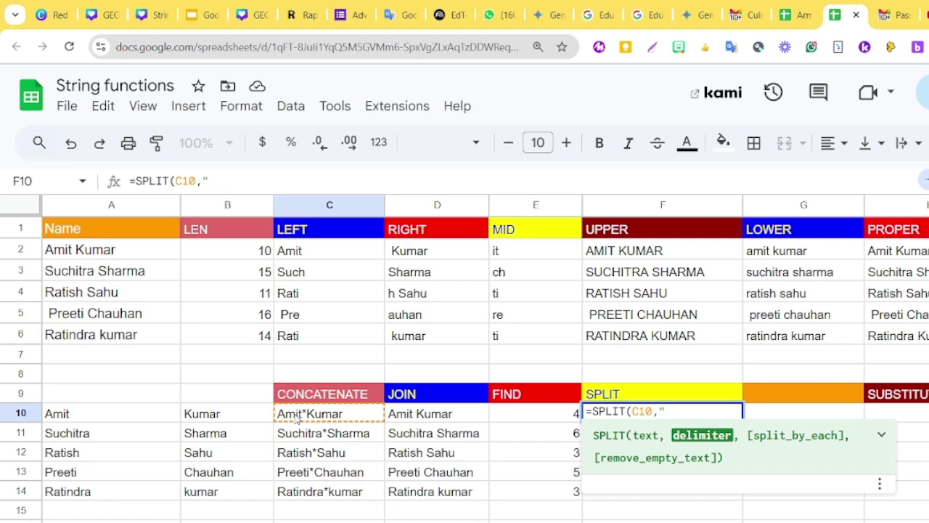
type("*\")")
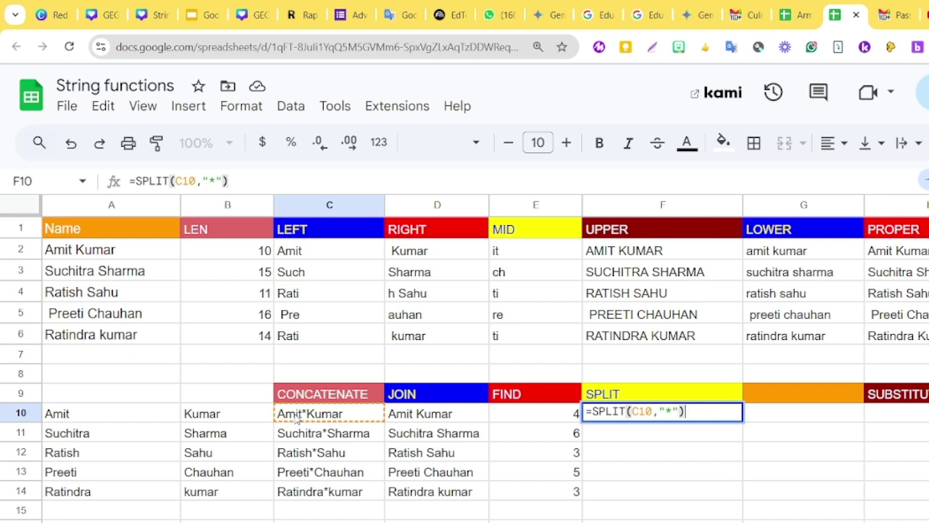
key("Return")
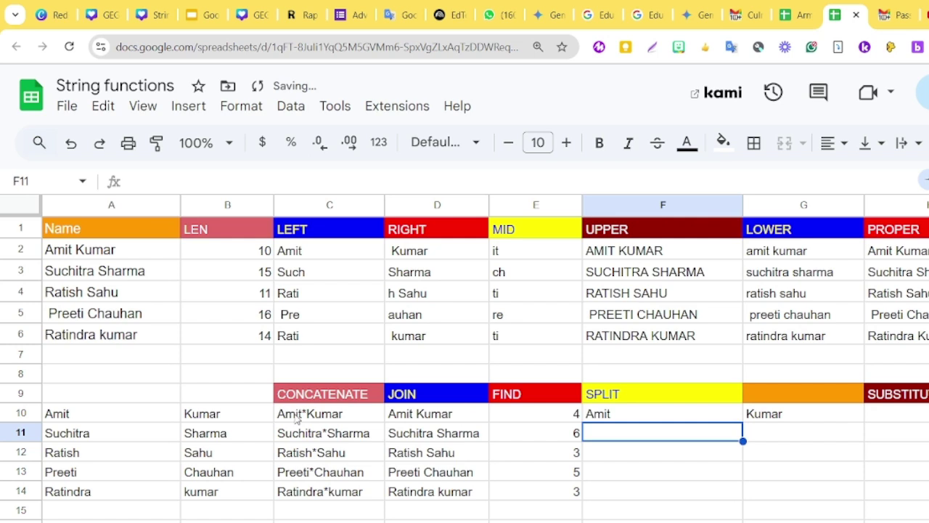
left_click(724, 414)
left_click_drag(742, 421, 742, 491)
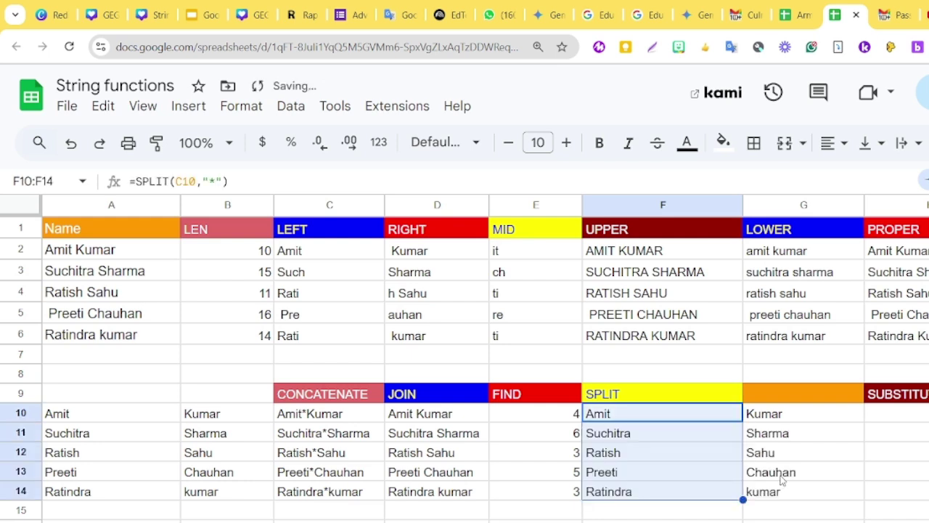
- Enter =SUBSTITUTE(C10,"*"," ") in cell H10 and fill the formula down through H14
left_click(875, 413)
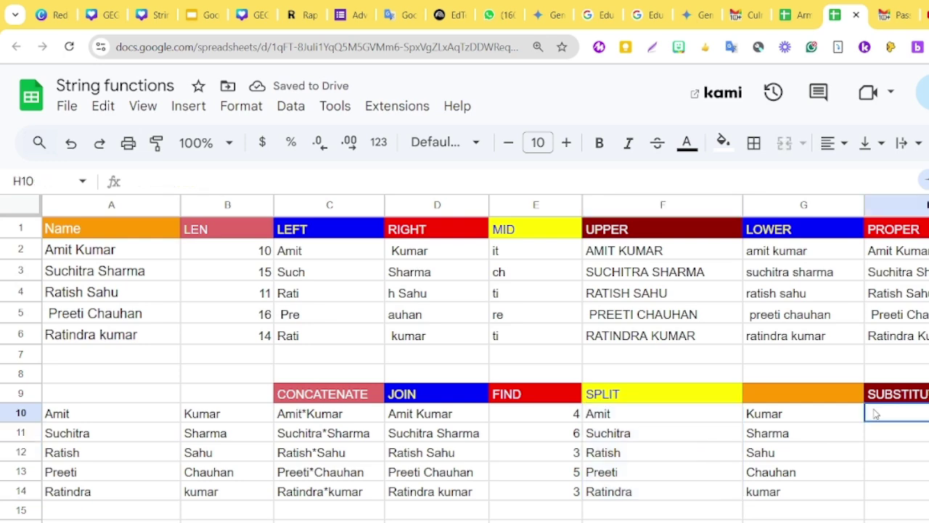
type("=sub")
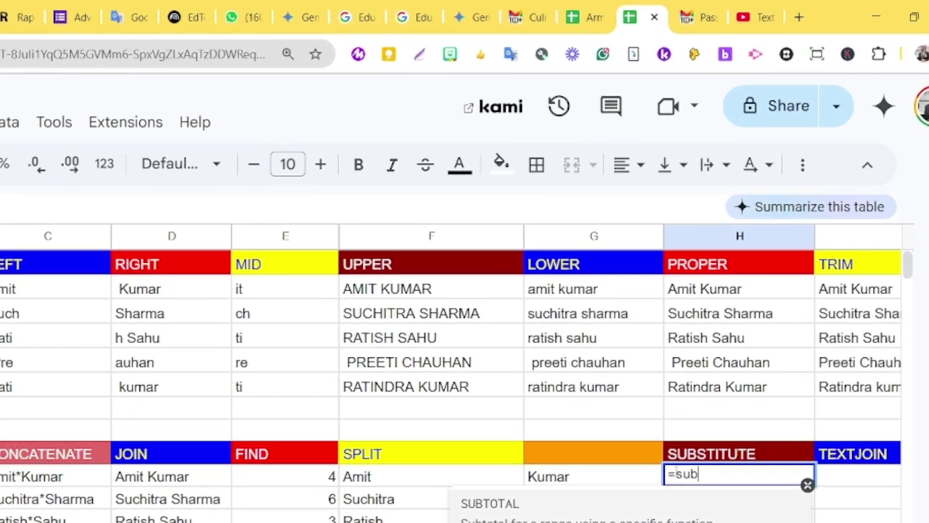
type("s")
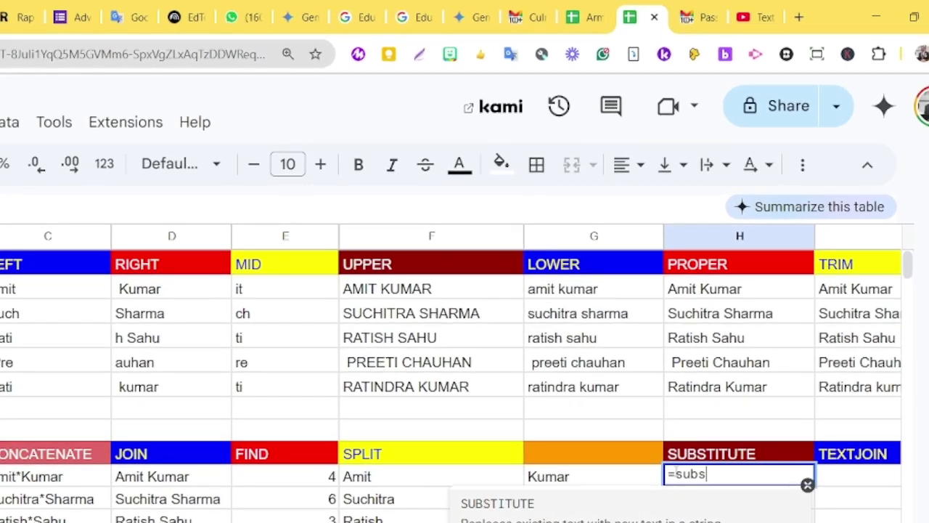
key("Tab")
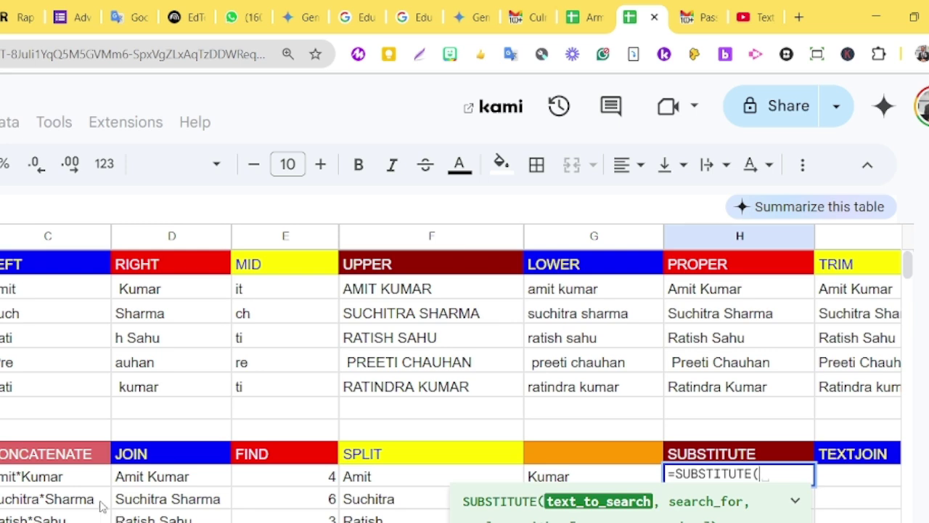
left_click(54, 479)
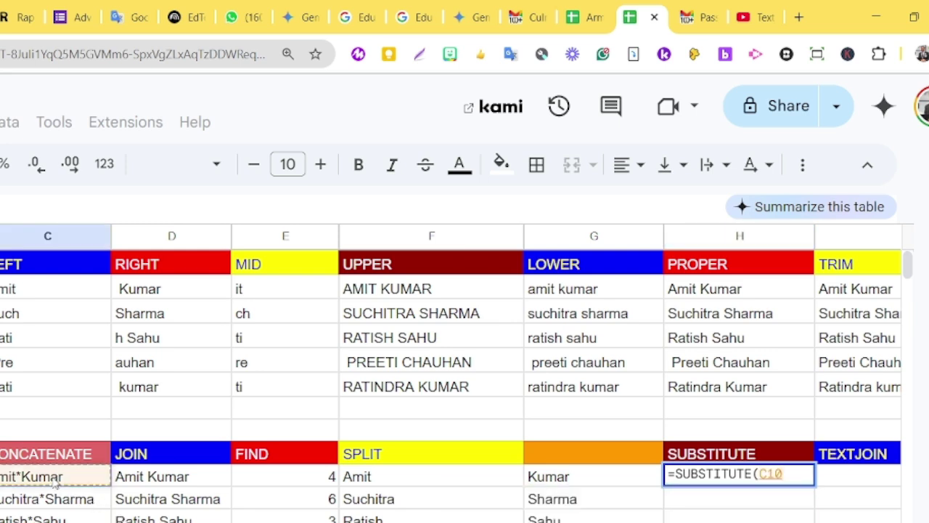
type(",")
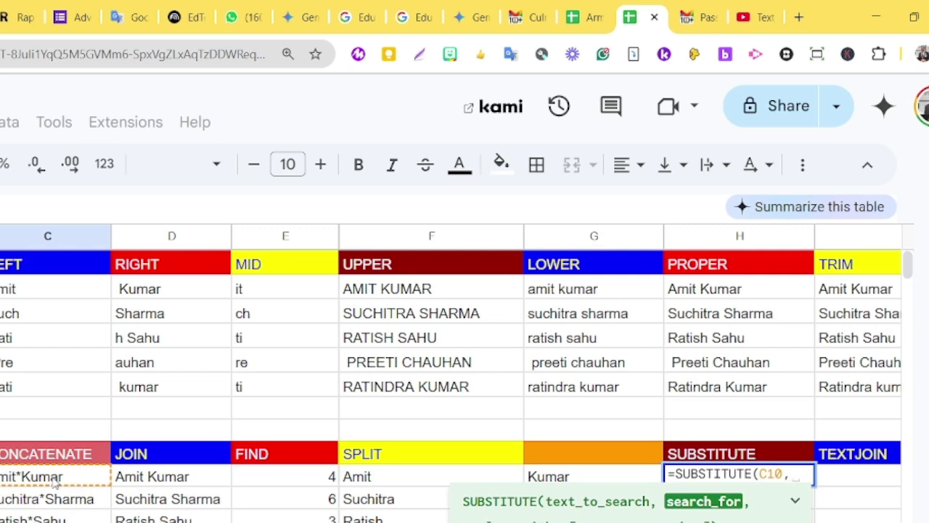
type("\"*")
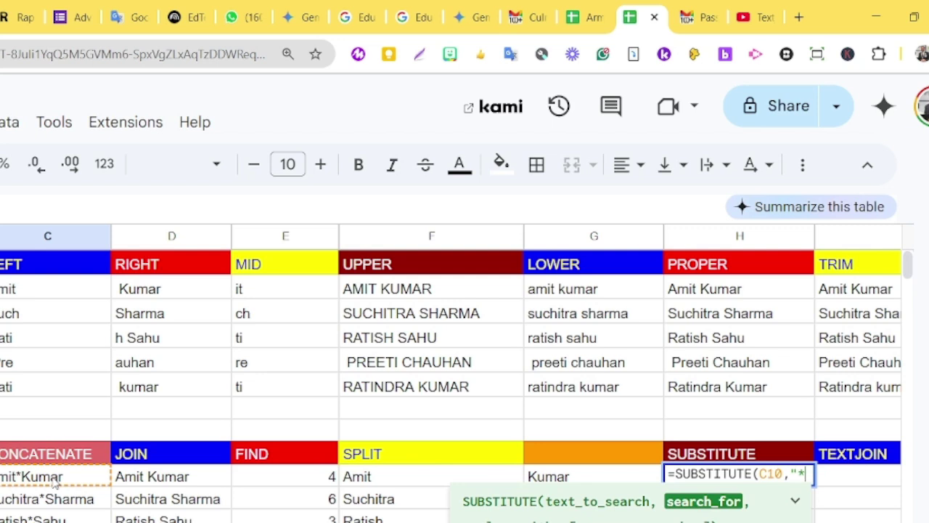
type("\"")
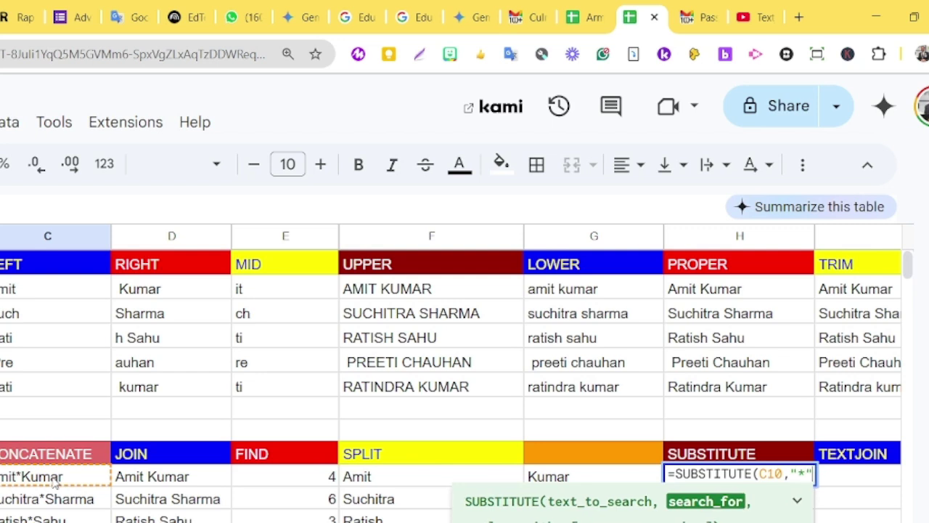
type(",")
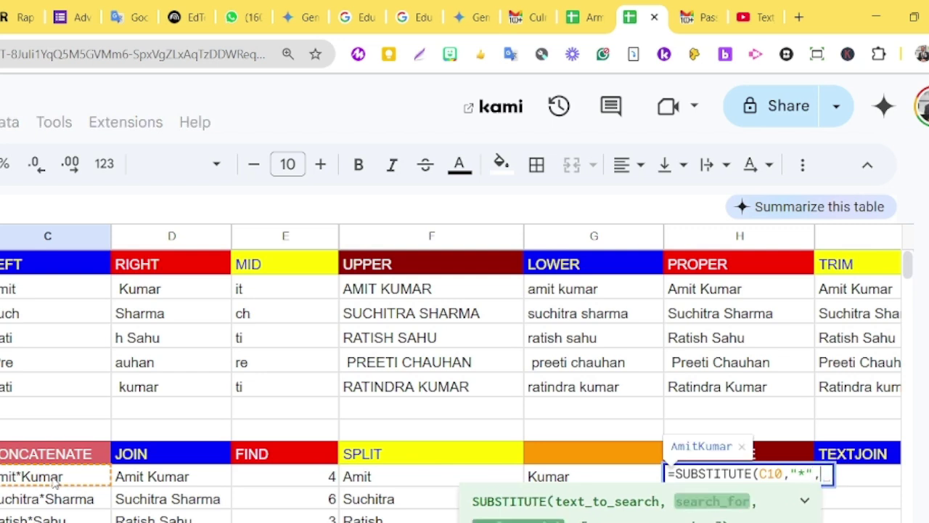
type("\"")
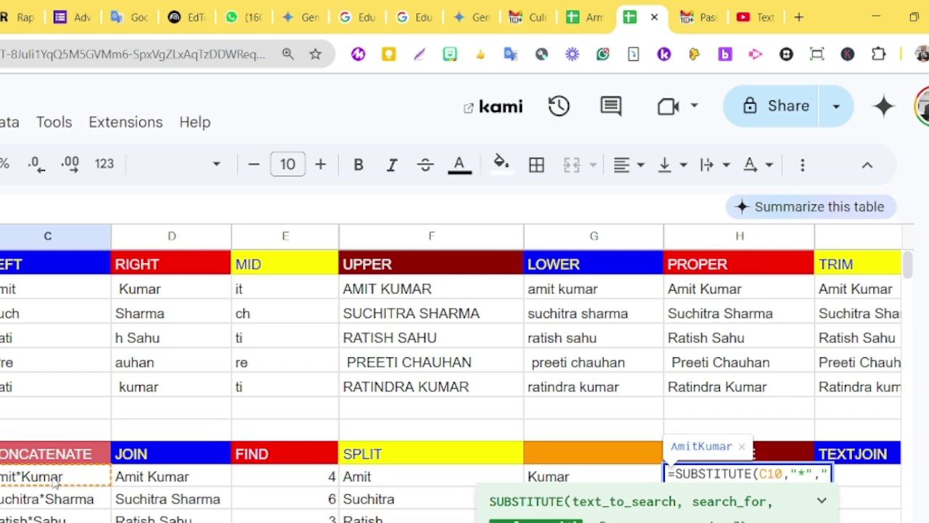
type(" \")")
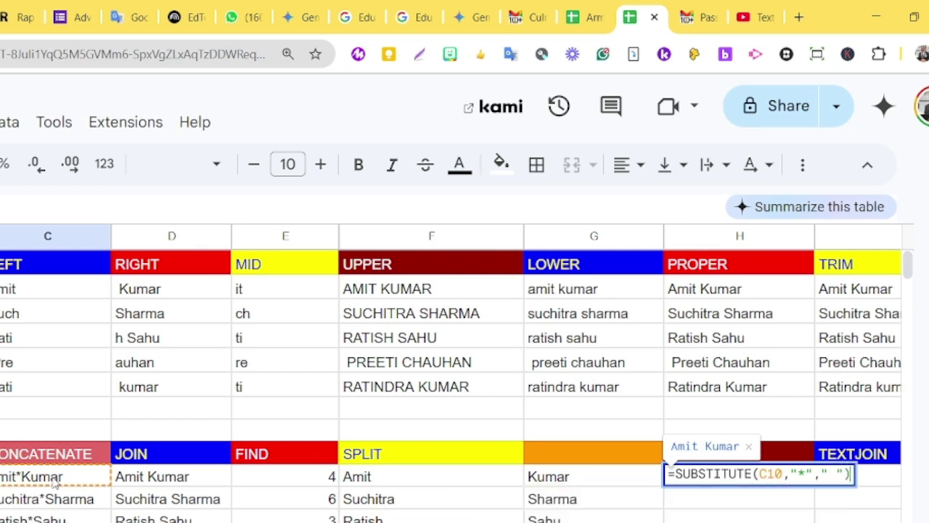
key("Return")
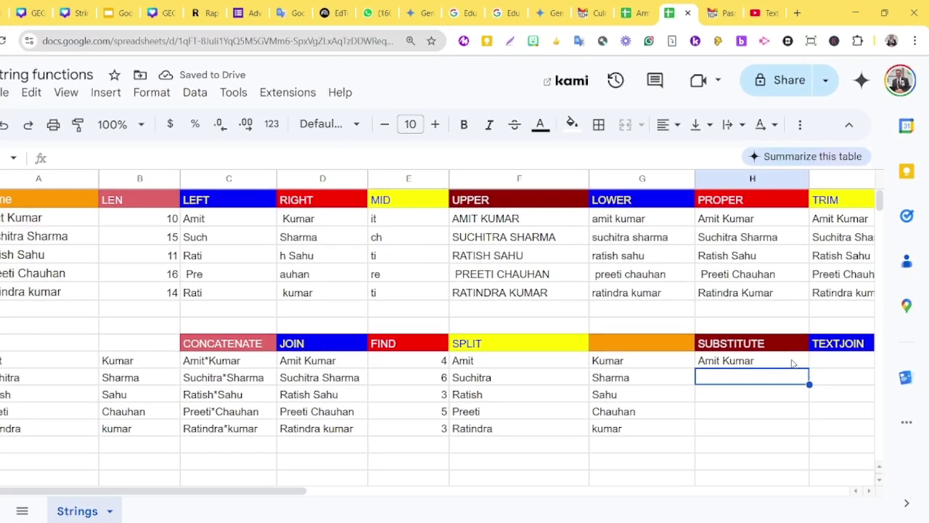
left_click(792, 363)
left_click_drag(809, 367, 807, 434)
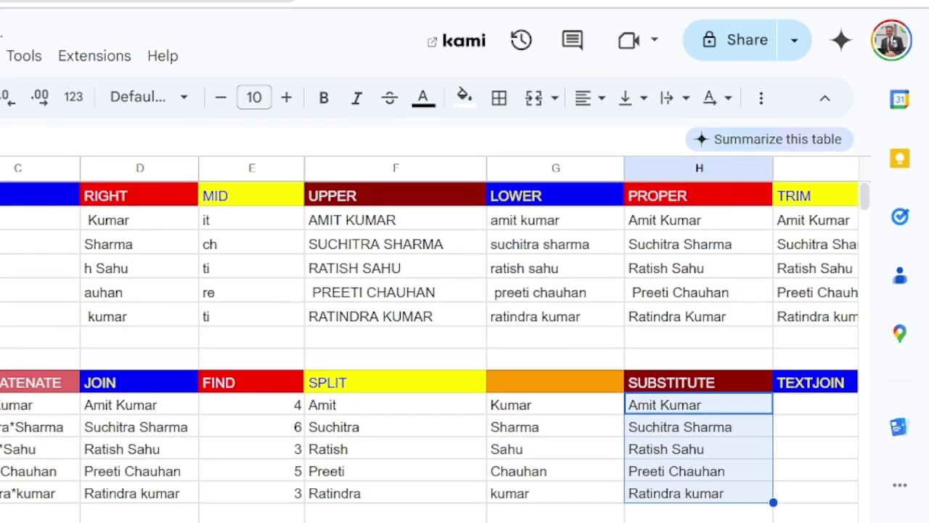
- Enter =TEXTJOIN("#",true,C10,E10,D10) in cell I10 under the TEXTJOIN heading
scroll(588, 410, "right", 3)
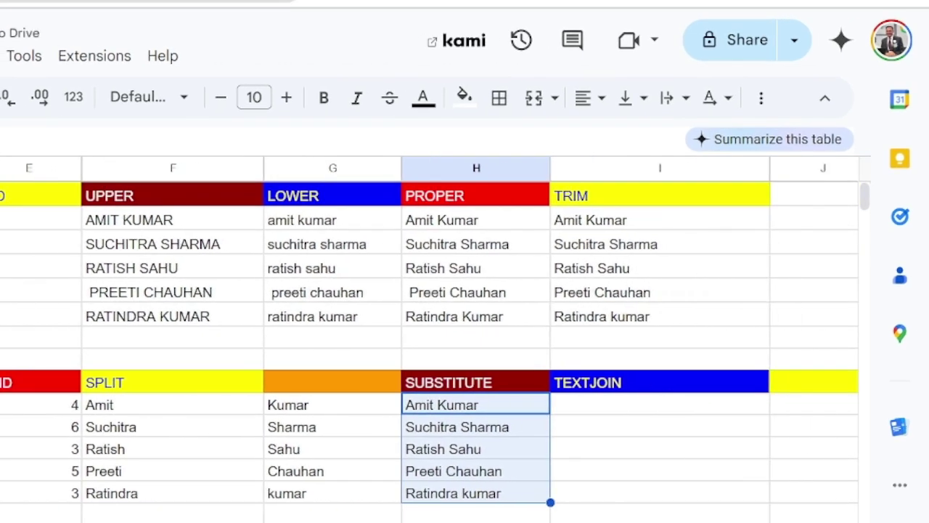
left_click(590, 409)
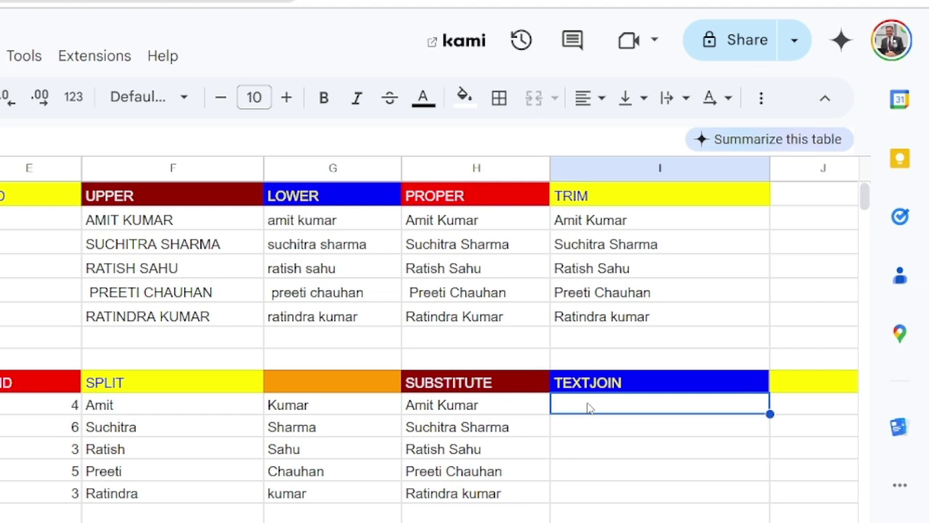
type("=")
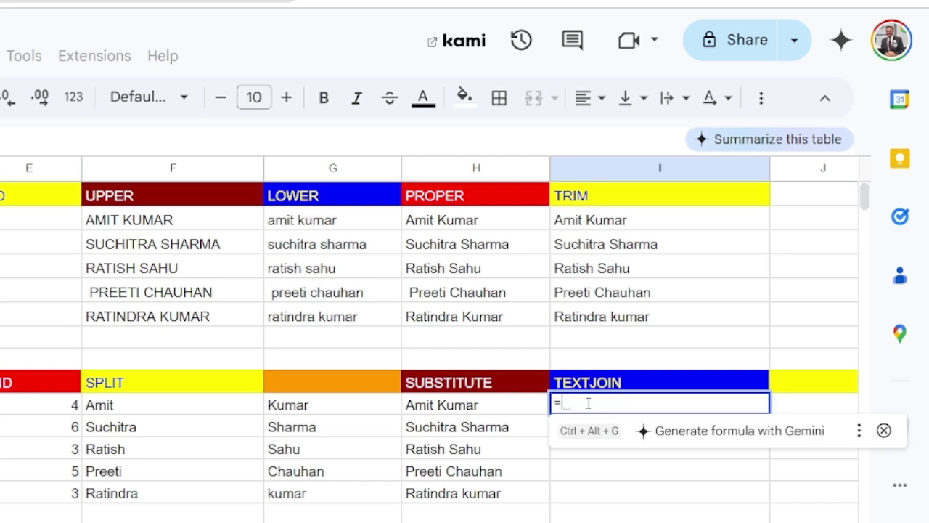
type("text")
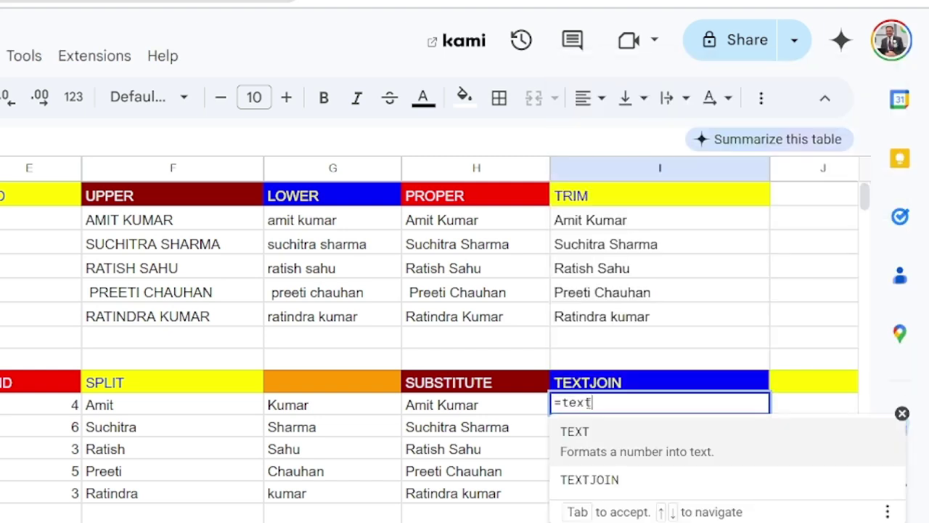
key("Down")
key("Tab")
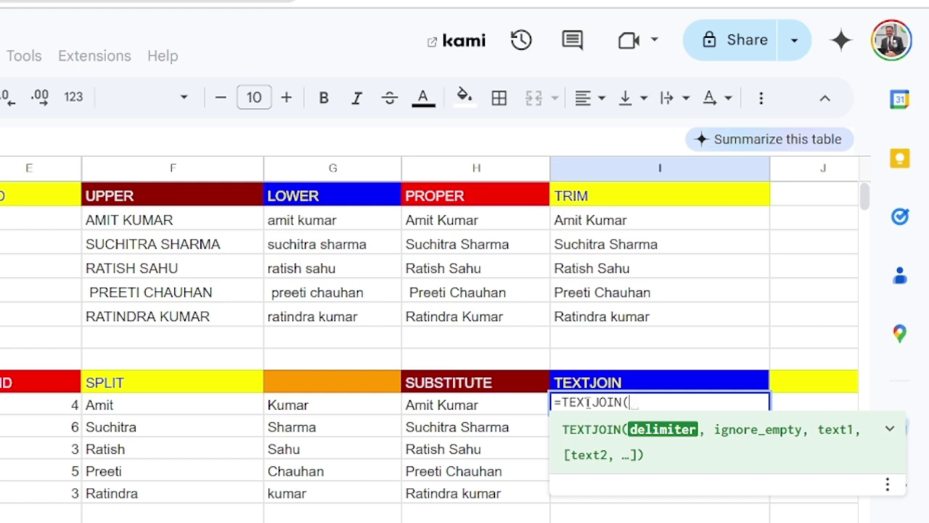
type("\"")
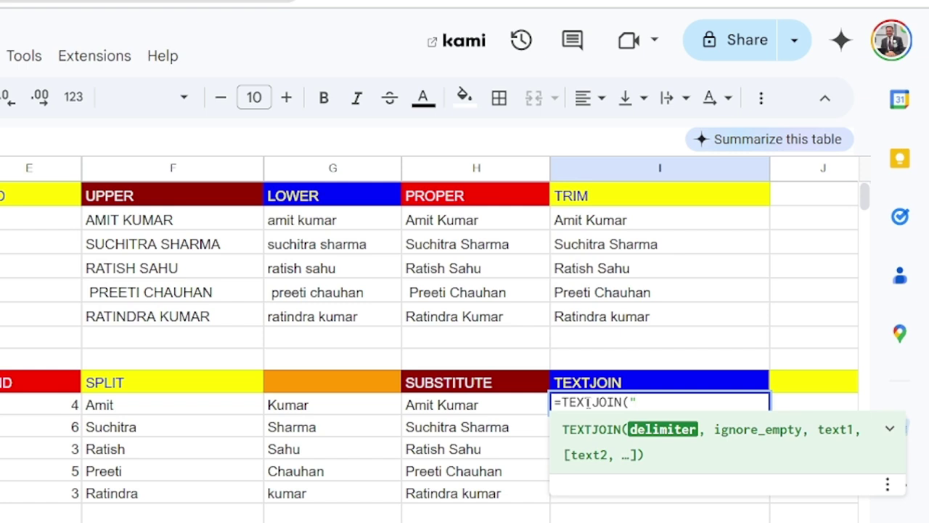
type("#\",true")
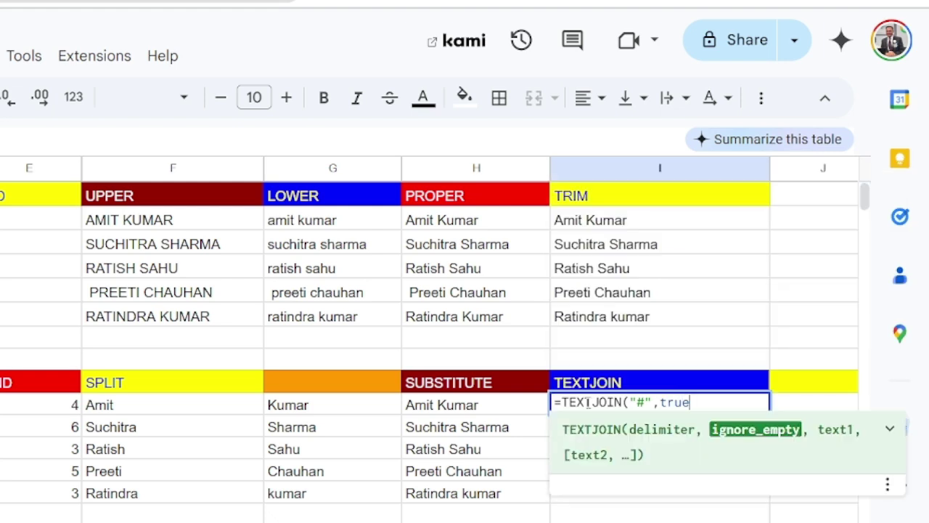
type(",")
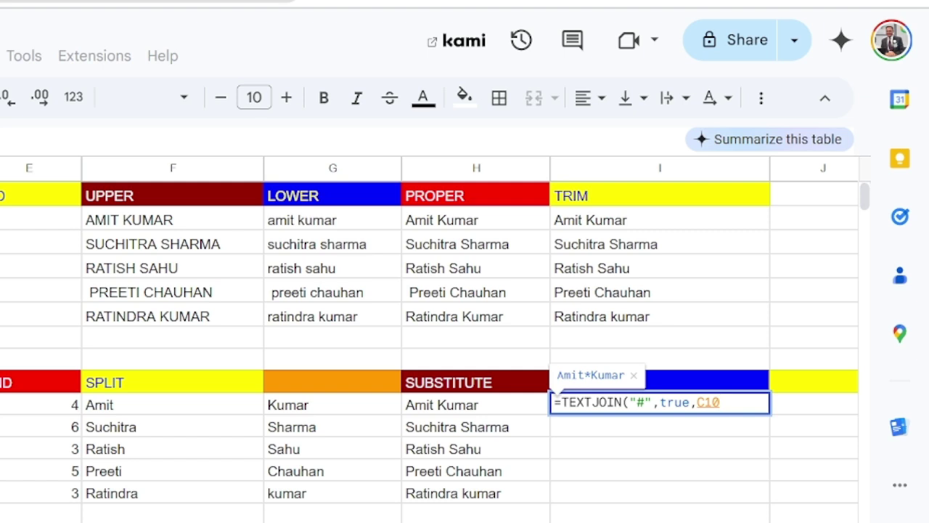
type(",")
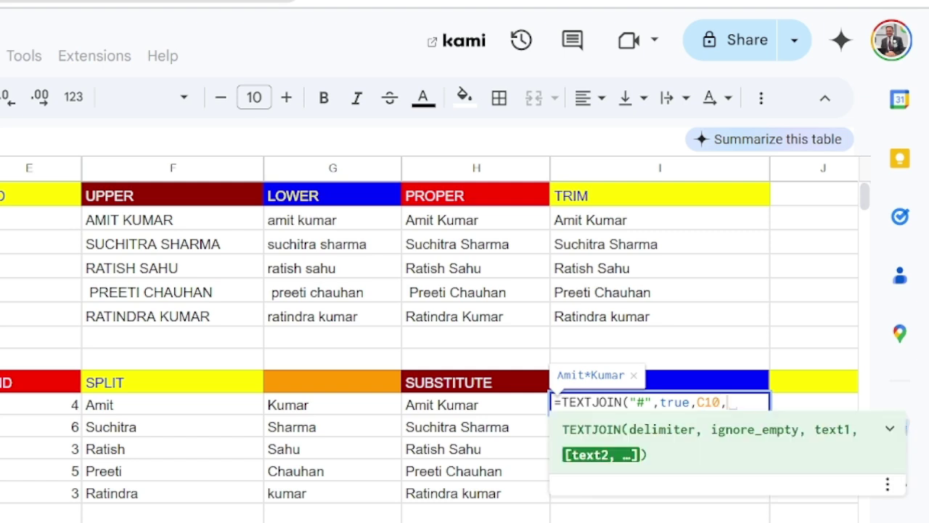
left_click(32, 405)
type(",D10")
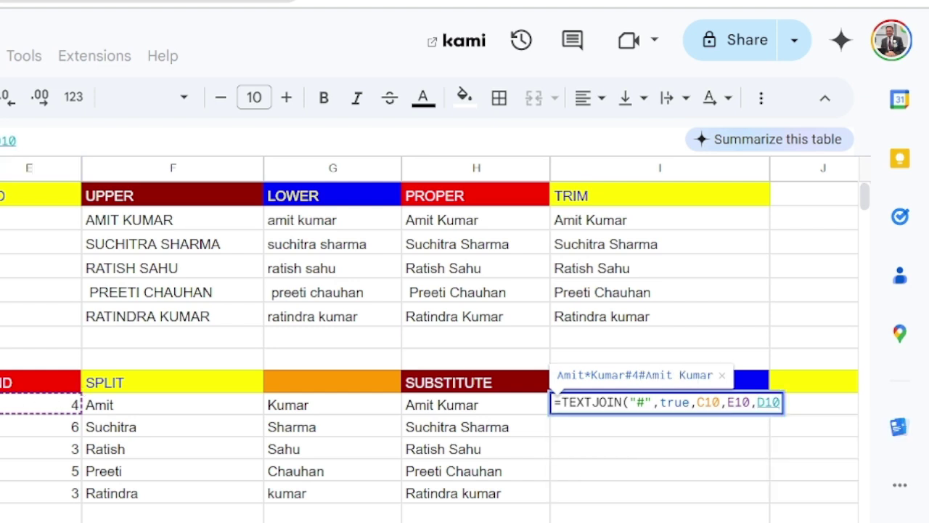
type(",")
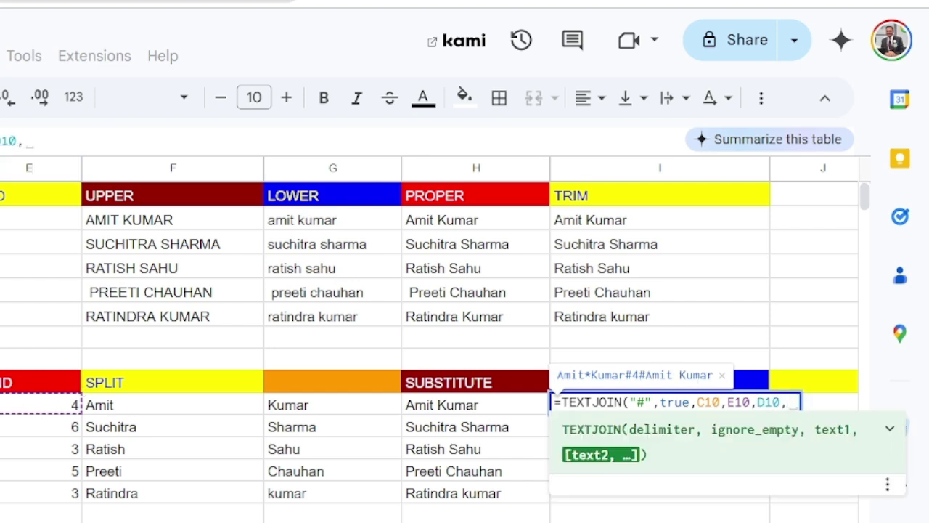
key("BackSpace")
type(")")
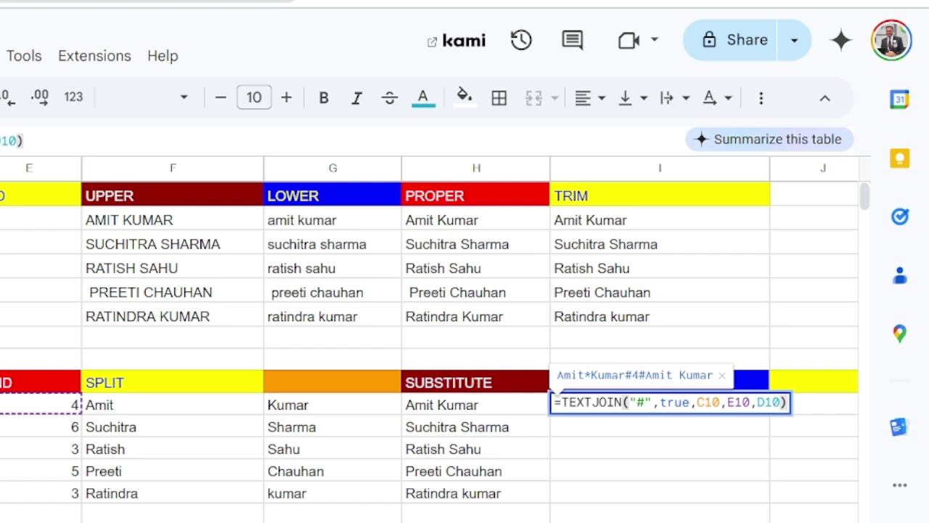
key("Return")
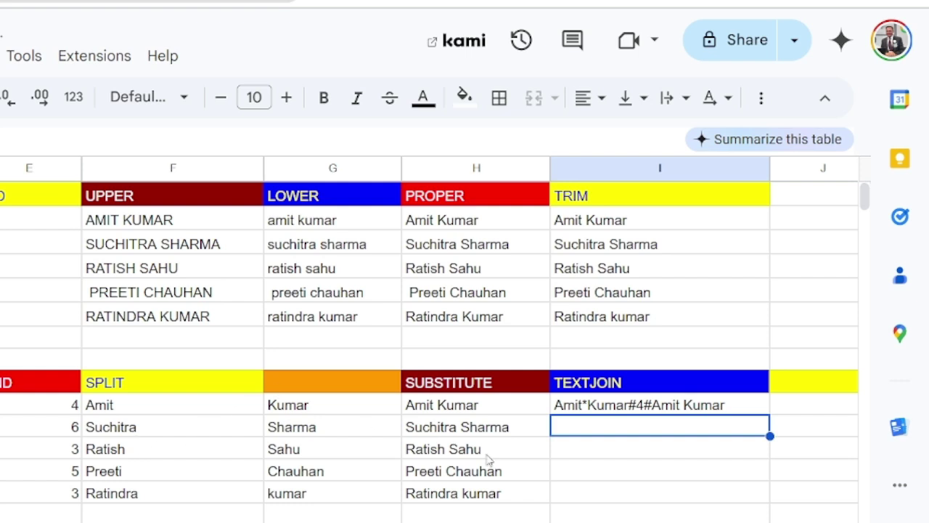
- Fill the TEXTJOIN formula from I10 down through I14 and widen column I to fit the joined text
left_click(656, 411)
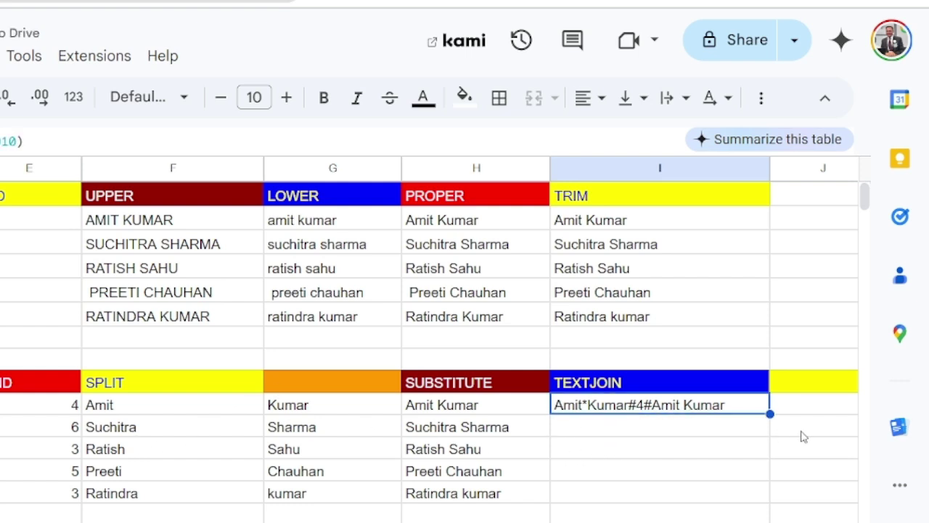
left_click_drag(770, 413, 770, 494)
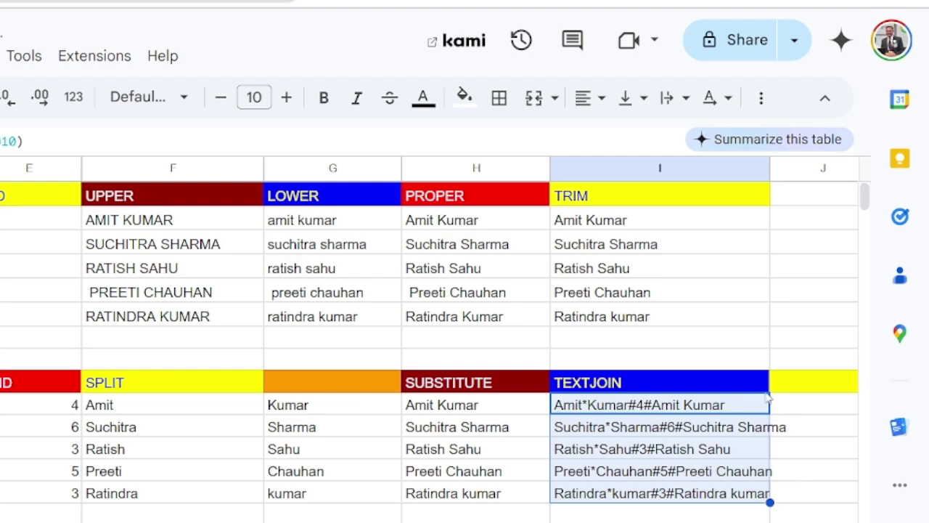
left_click_drag(770, 168, 793, 168)
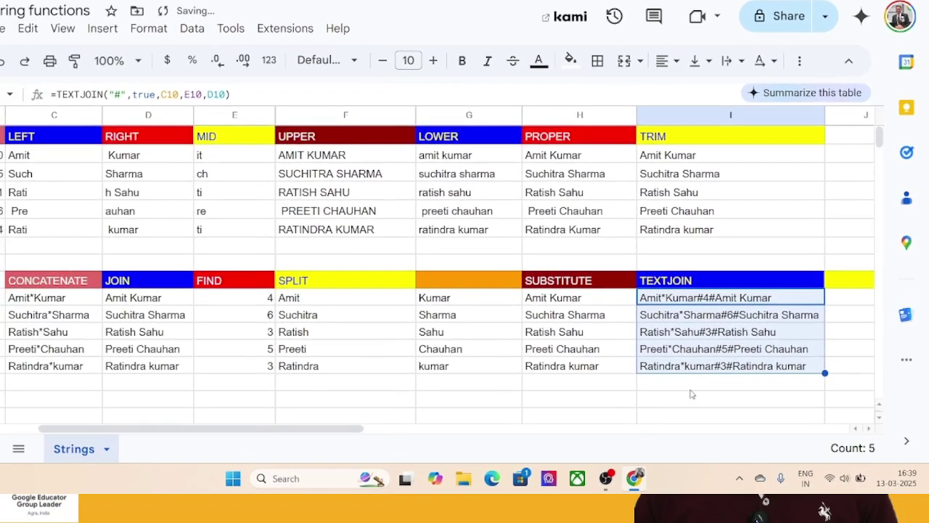
left_click(691, 389)
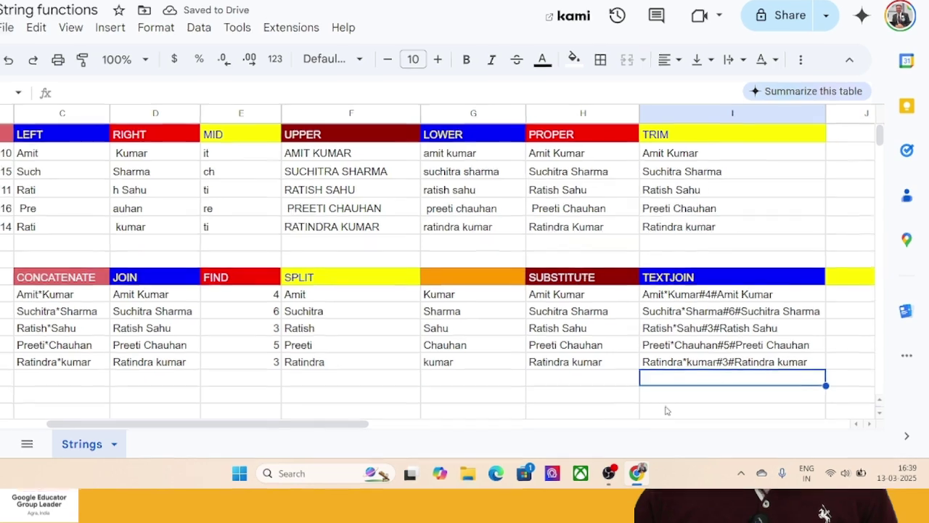